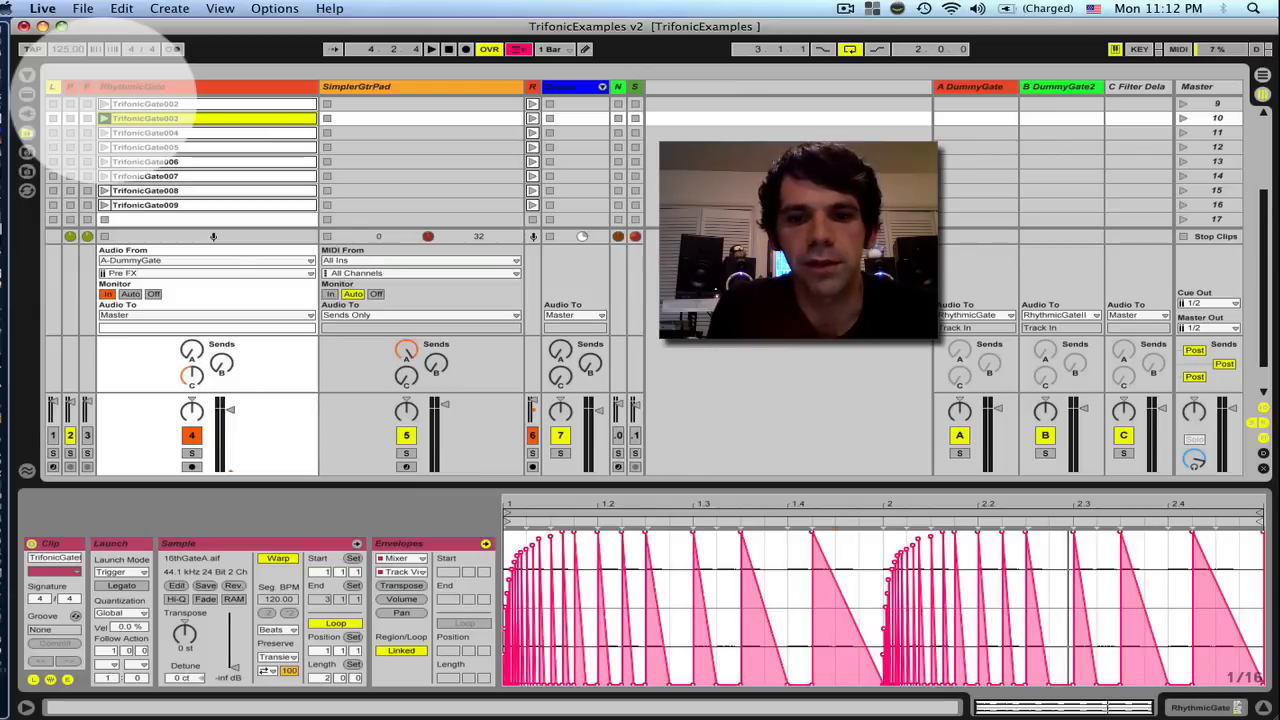
- Hide the input/output routing section and launch the 8th_2x16th clip on the RhythmicGate track
{"action": "key", "text": "alt+super+i"}
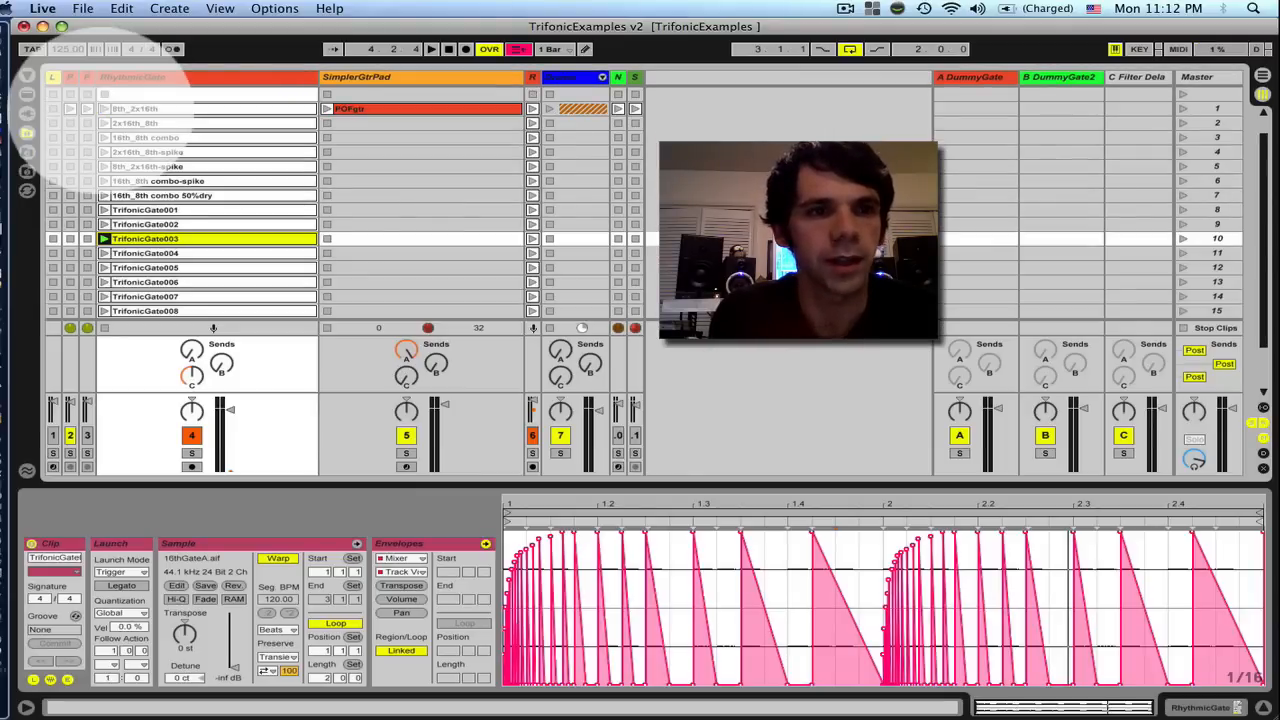
{"action": "left_click", "coordinate": [104, 108]}
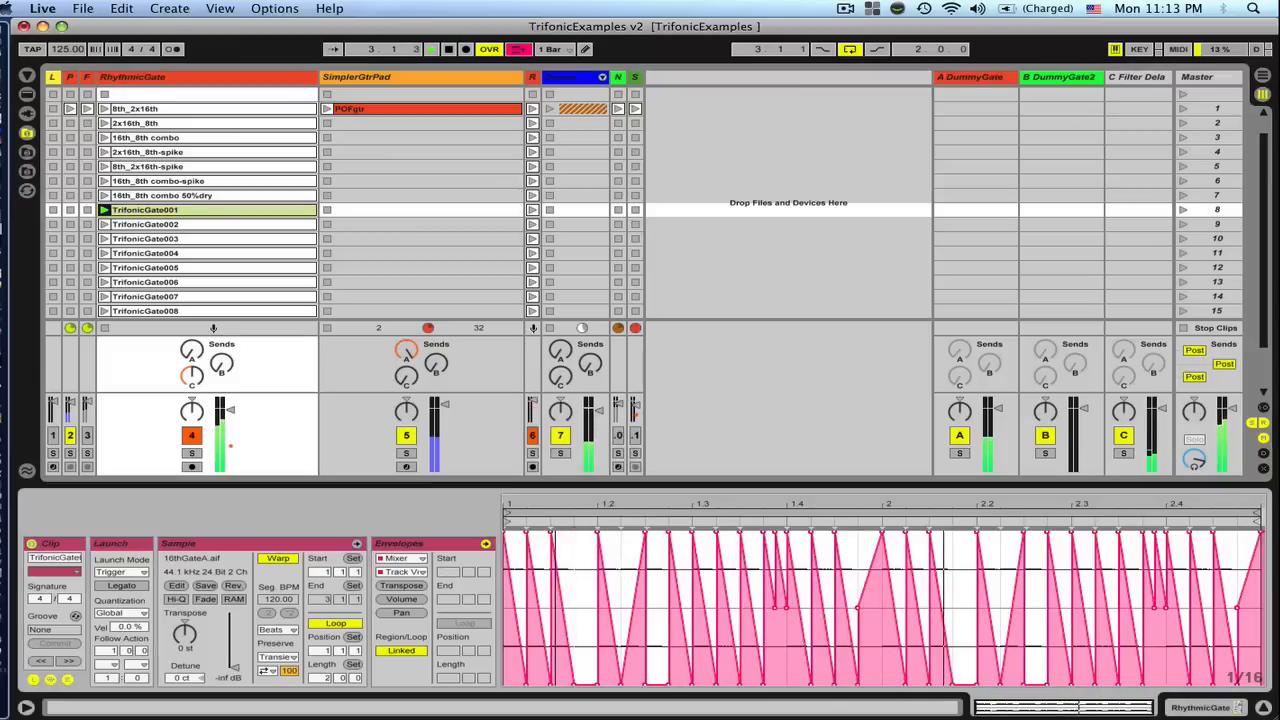
{"action": "left_click", "coordinate": [532, 435]}
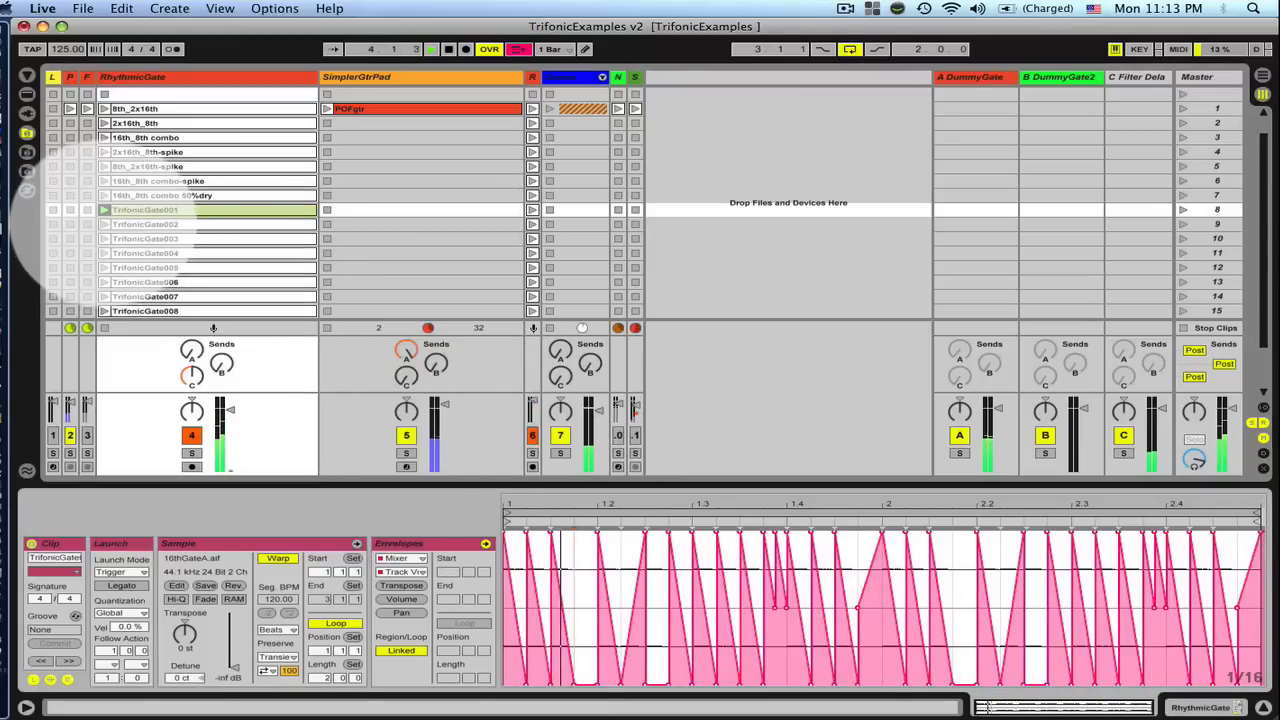
- Audition the gate clips TrifonicGate002 through TrifonicGate007 on the RhythmicGate track one after another
{"action": "left_click", "coordinate": [104, 224]}
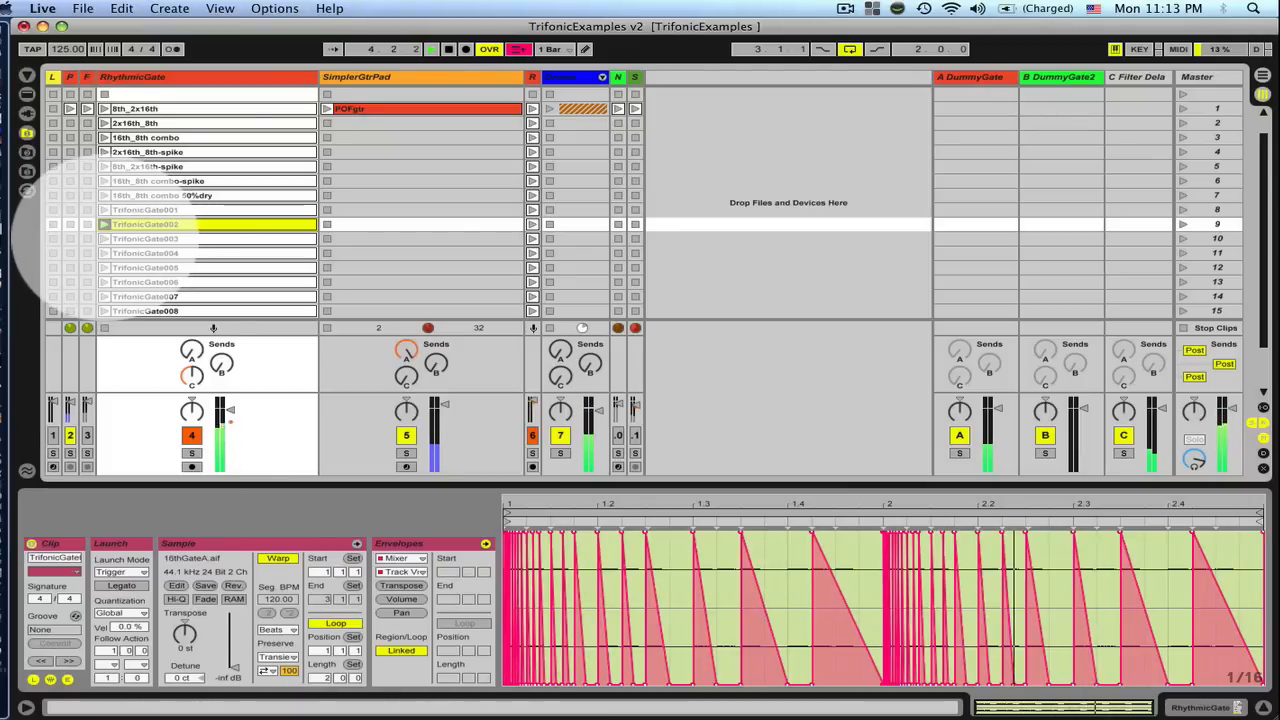
{"action": "left_click", "coordinate": [105, 239]}
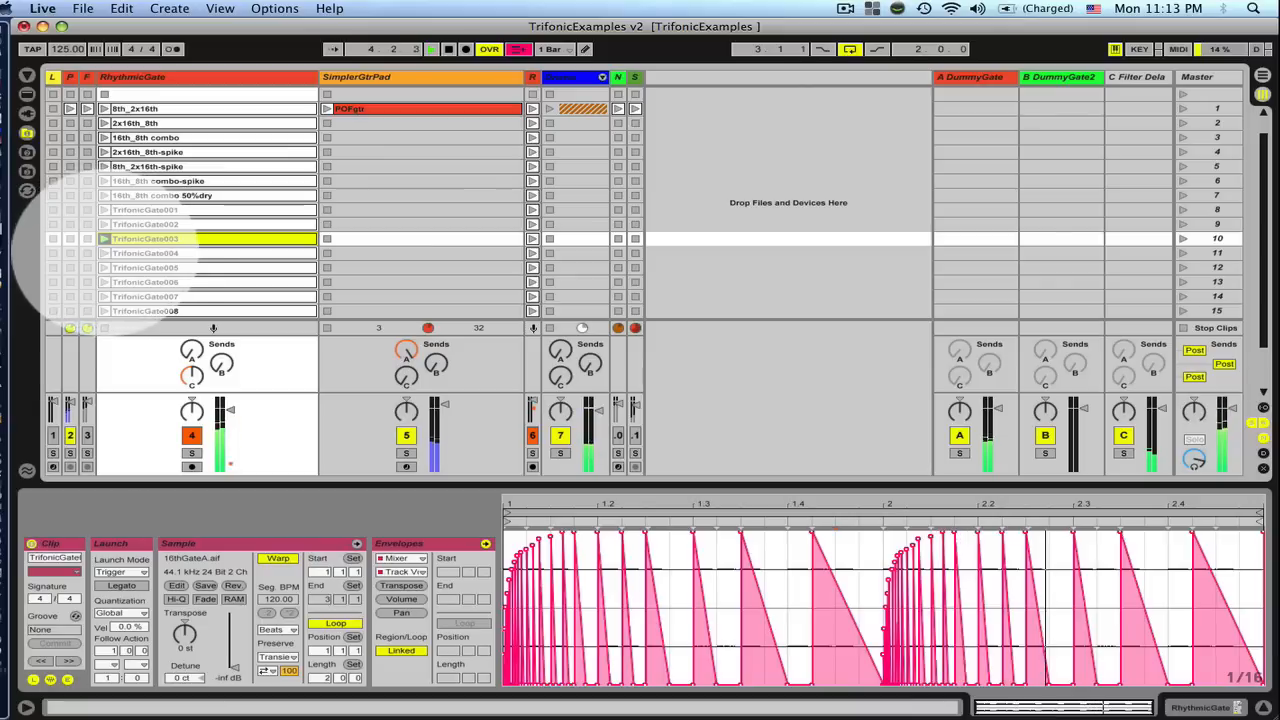
{"action": "left_click", "coordinate": [104, 253]}
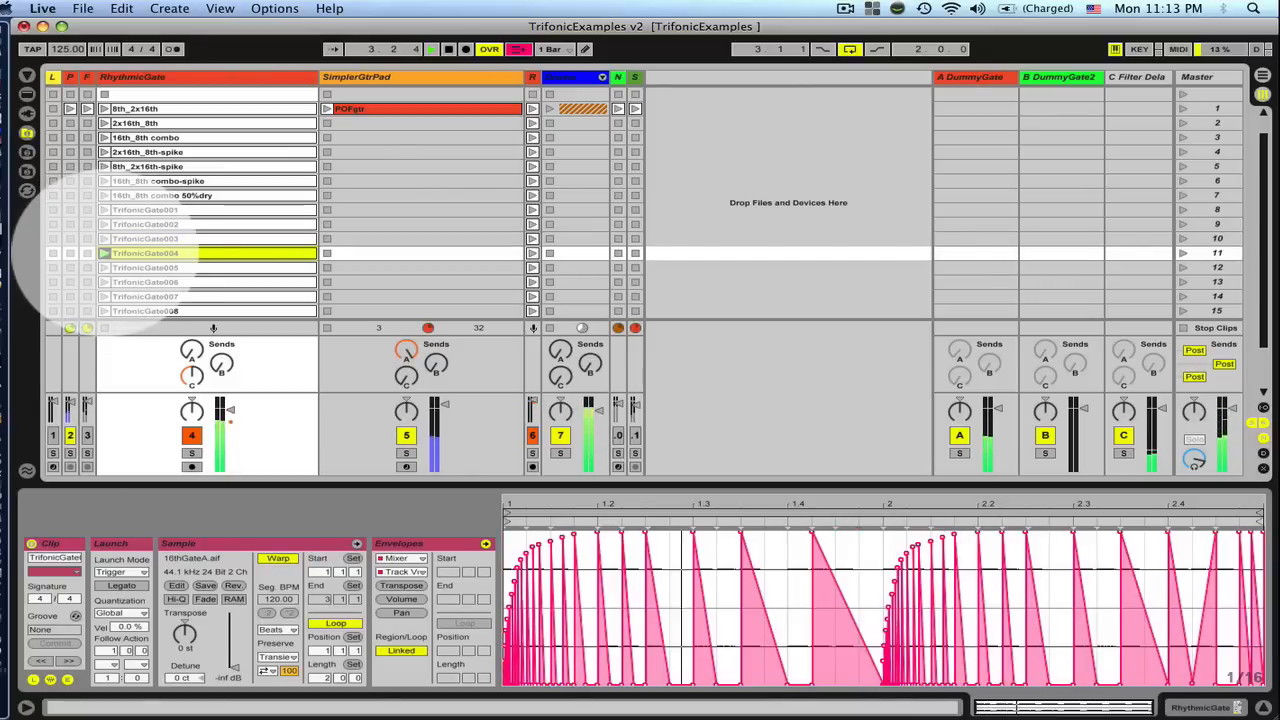
{"action": "left_click", "coordinate": [104, 268]}
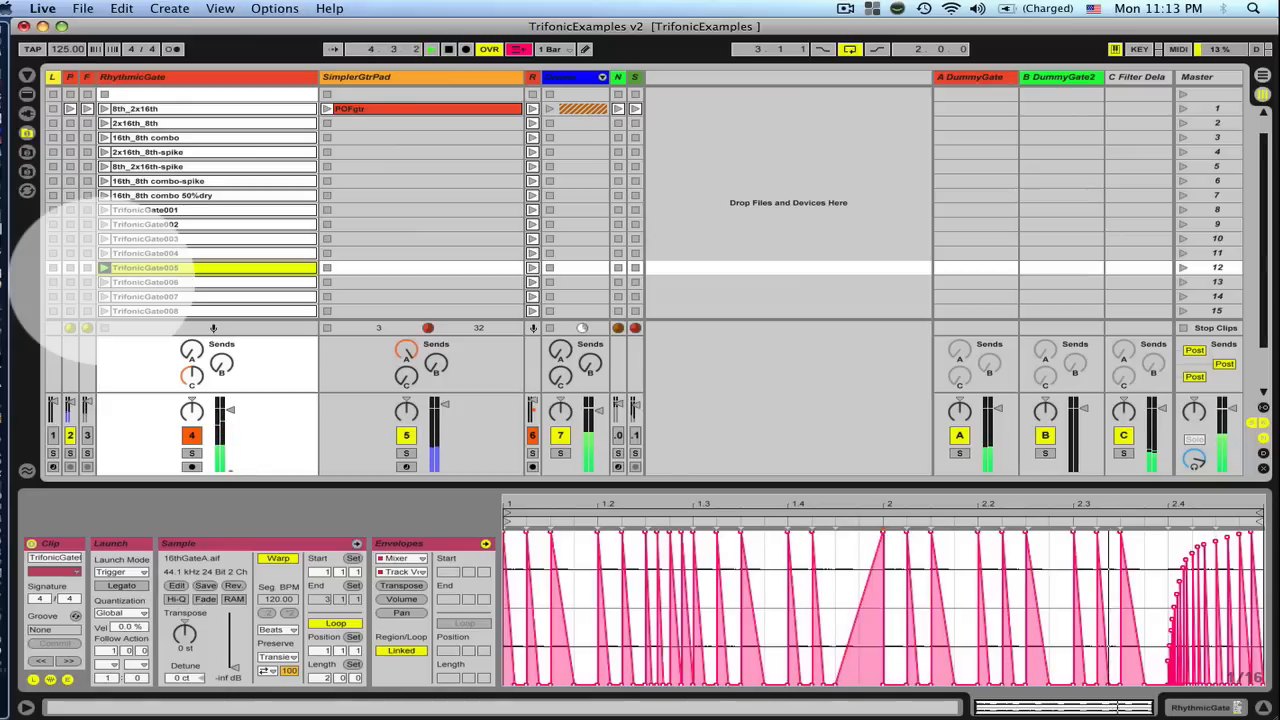
{"action": "left_click", "coordinate": [104, 282]}
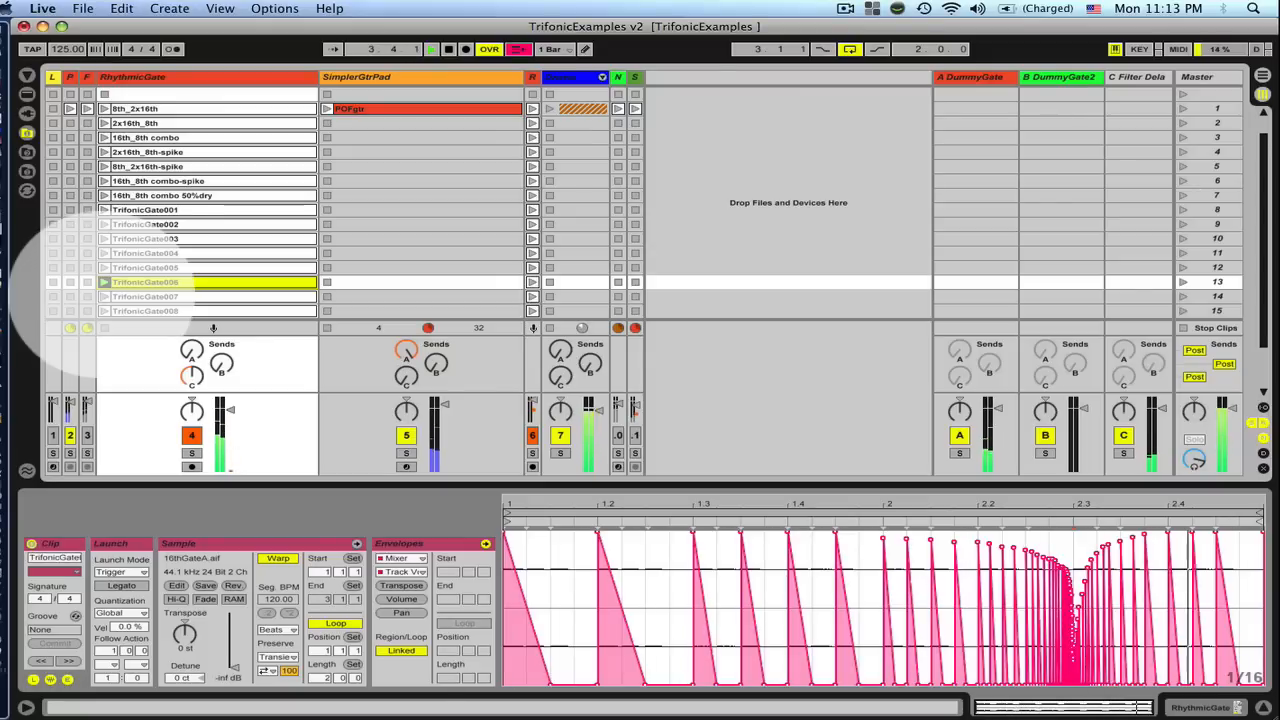
{"action": "left_click", "coordinate": [104, 296]}
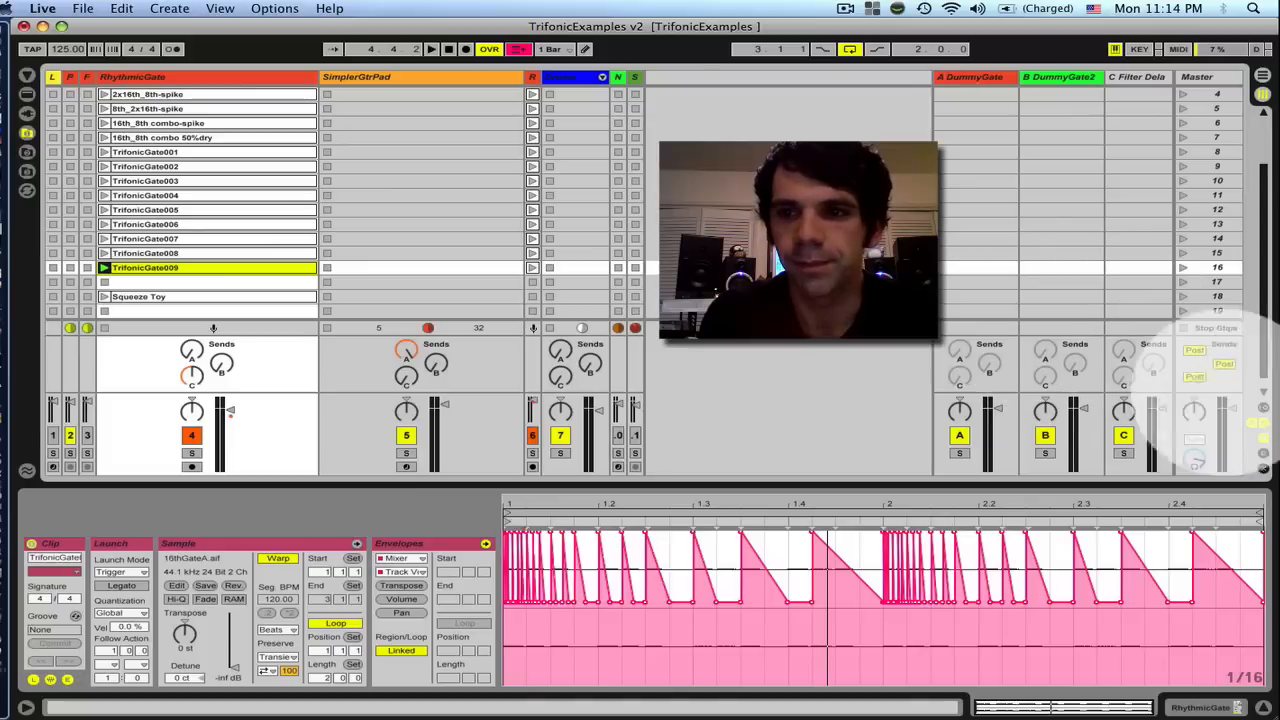
- Show the input/output routing section and display the SimplerGtrPad track's device chain from its first device
{"action": "left_click", "coordinate": [1262, 408]}
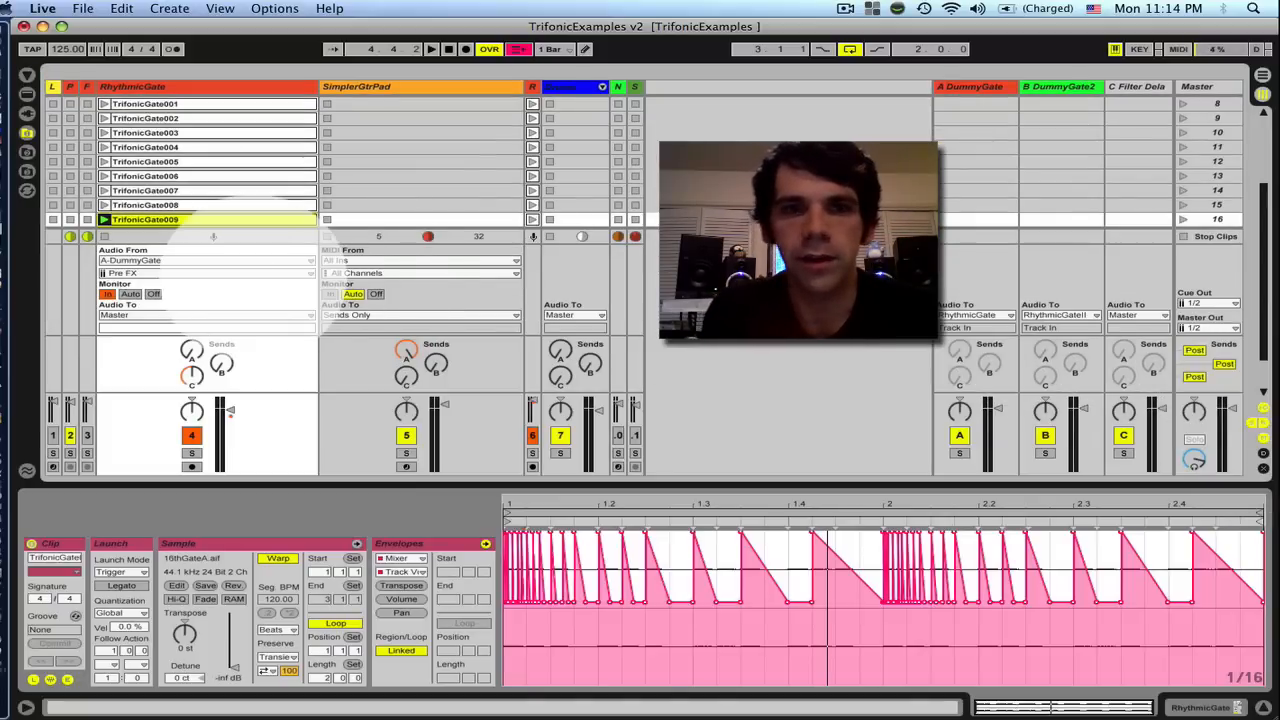
{"action": "left_click", "coordinate": [440, 86]}
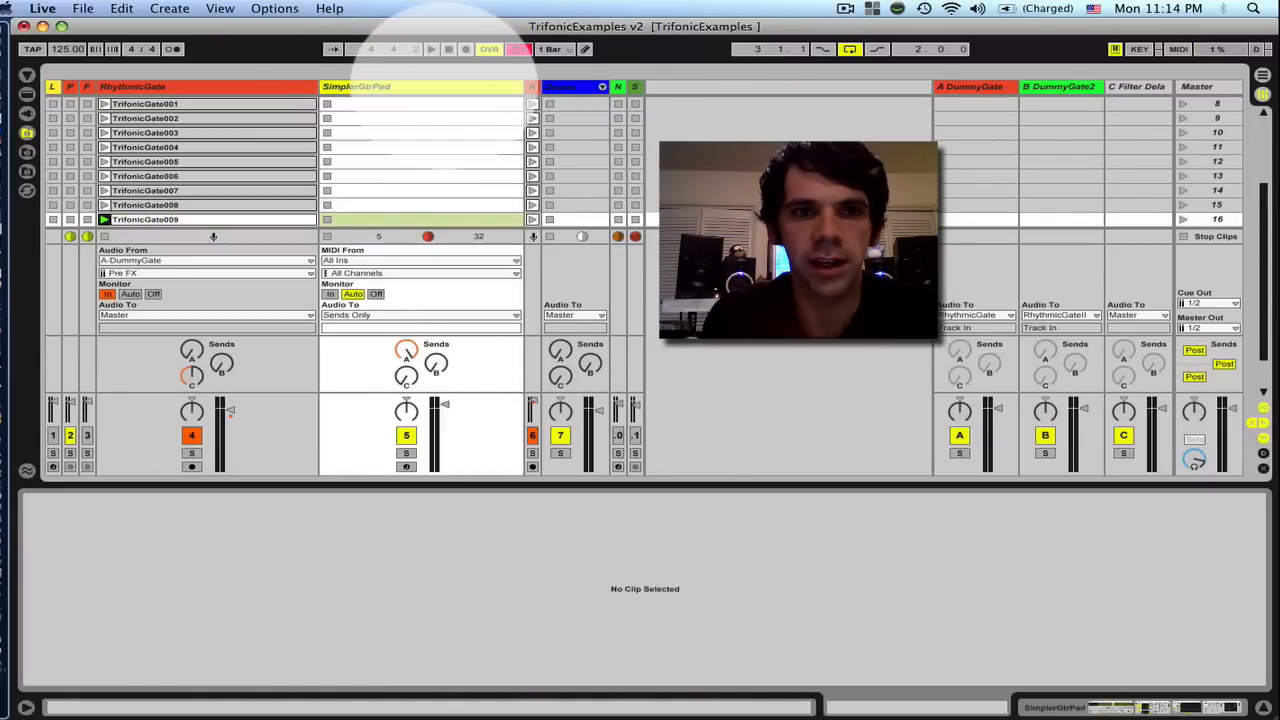
{"action": "double_click", "coordinate": [445, 86]}
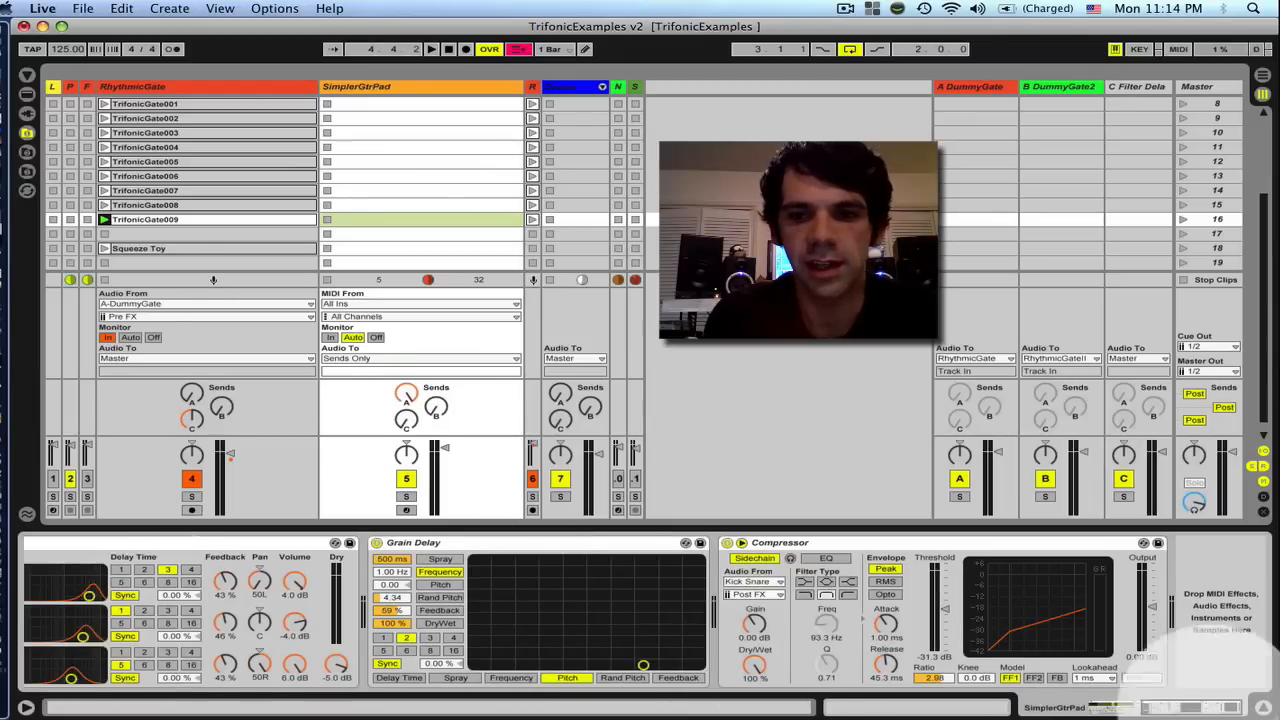
{"action": "left_click_drag", "start_coordinate": [1213, 710], "coordinate": [1096, 708]}
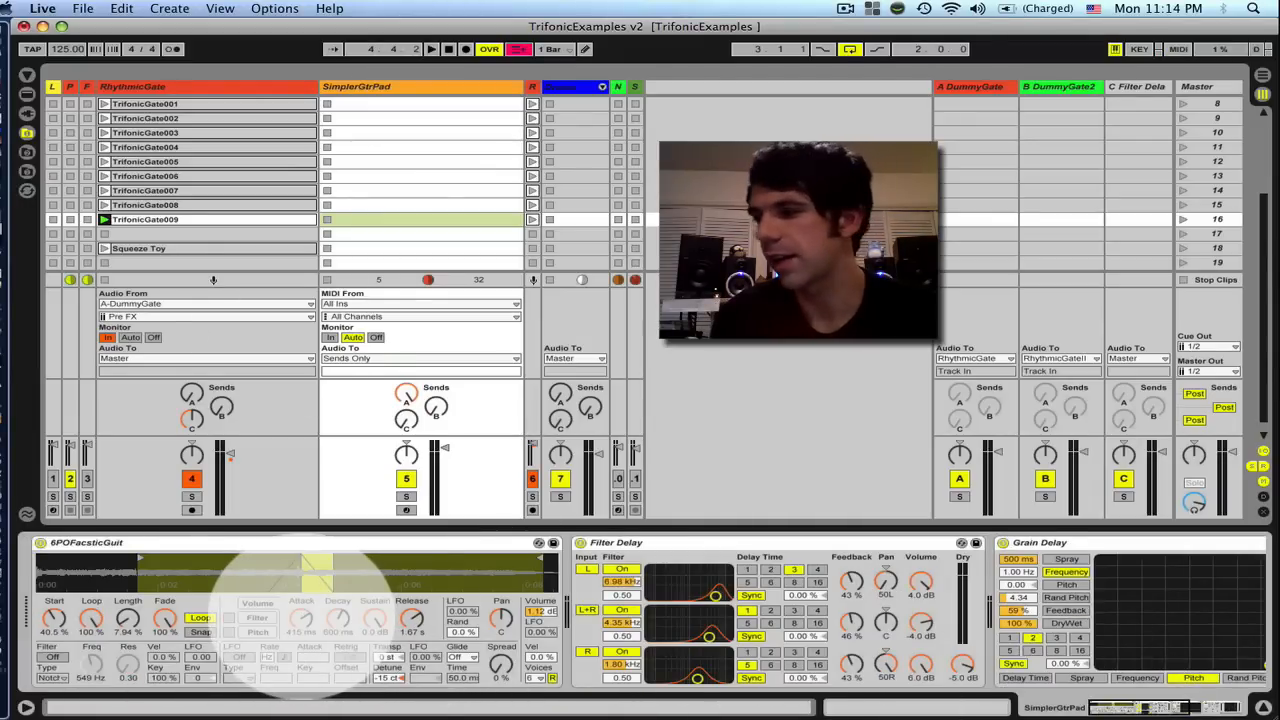
- Check the SimplerGtrPad track's output options, keep Sends Only, and turn up its send to A-DummyGate
{"action": "left_click", "coordinate": [406, 479]}
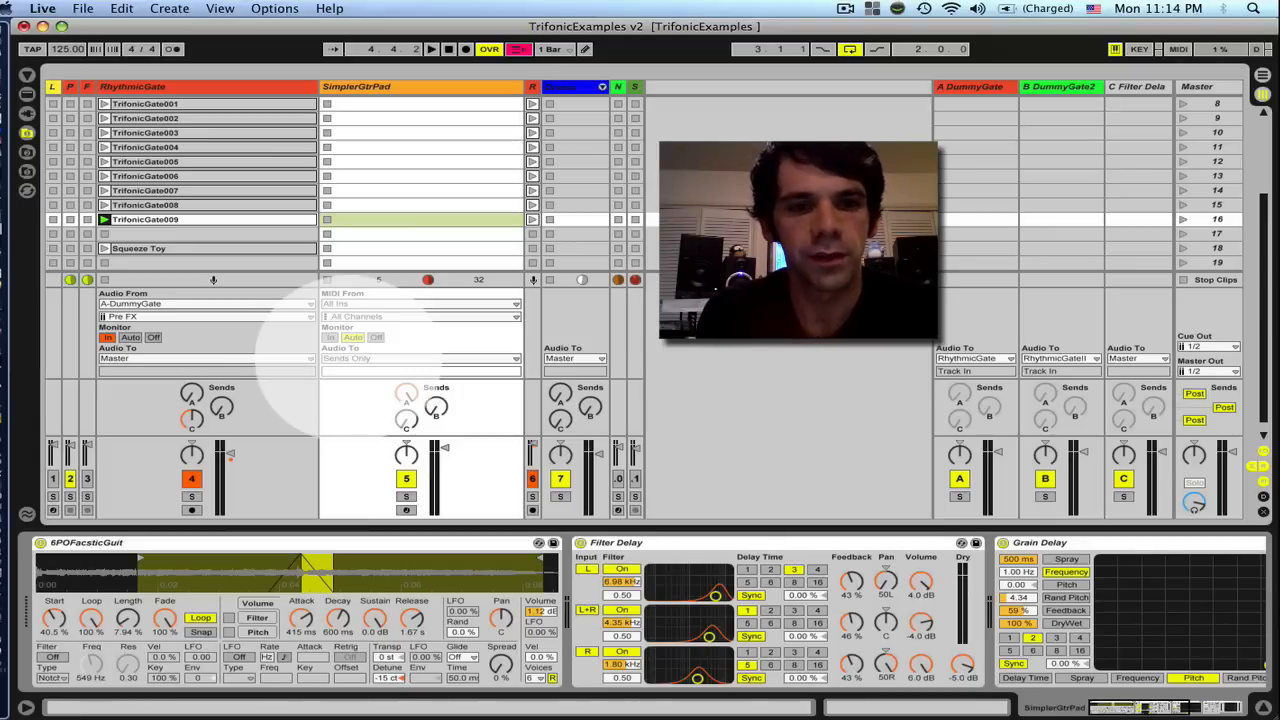
{"action": "left_click", "coordinate": [348, 358]}
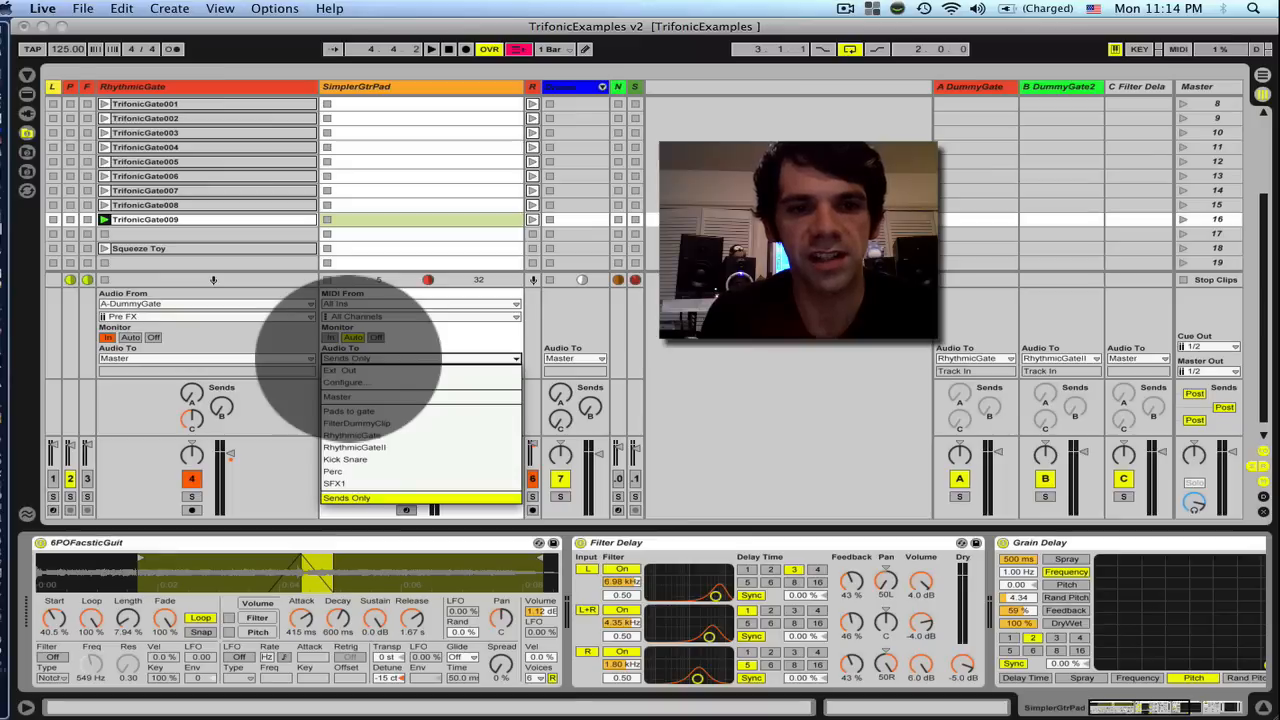
{"action": "left_click", "coordinate": [345, 358]}
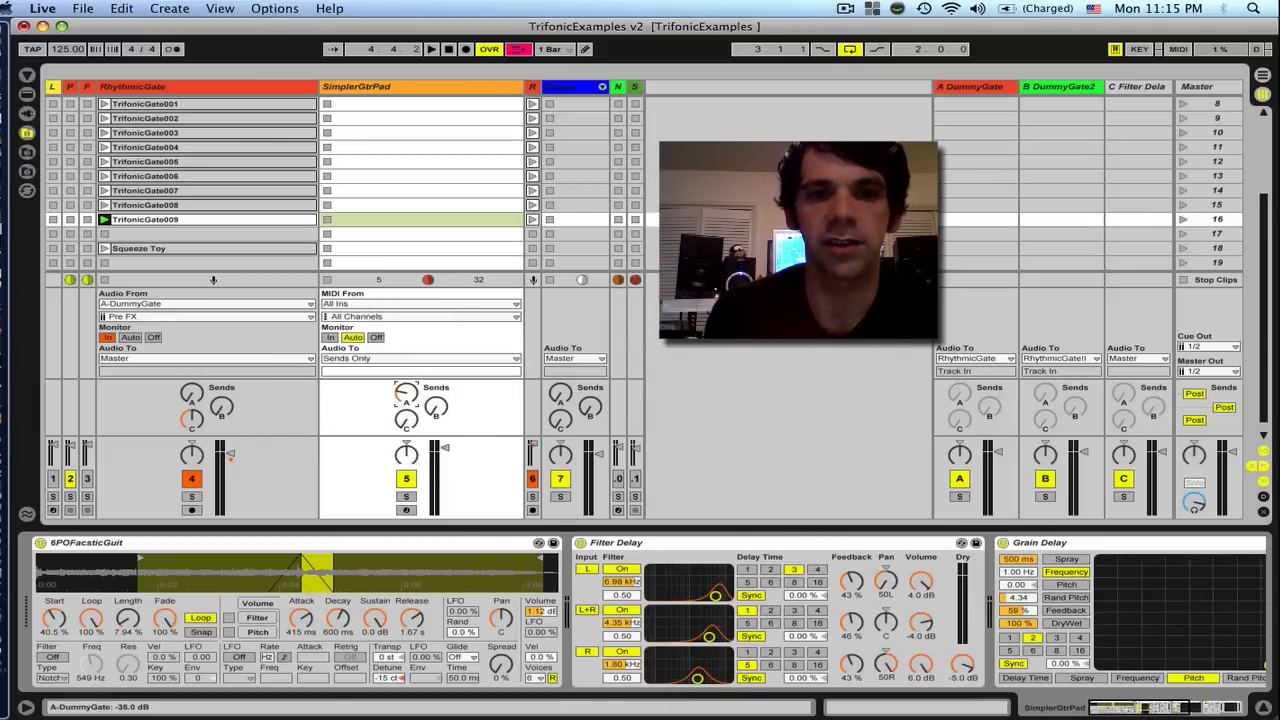
{"action": "left_click_drag", "start_coordinate": [406, 394], "coordinate": [406, 378]}
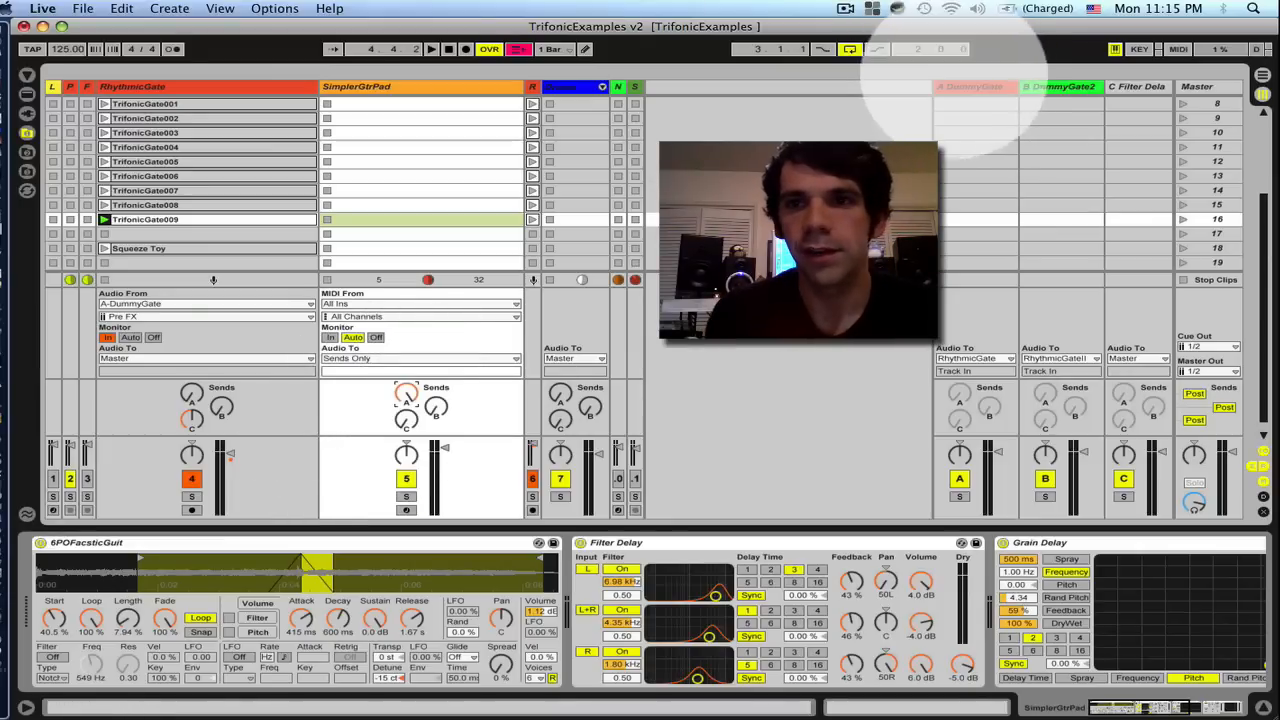
- Inspect the device chains of the A DummyGate and C Filter Delay return tracks
{"action": "left_click", "coordinate": [969, 86]}
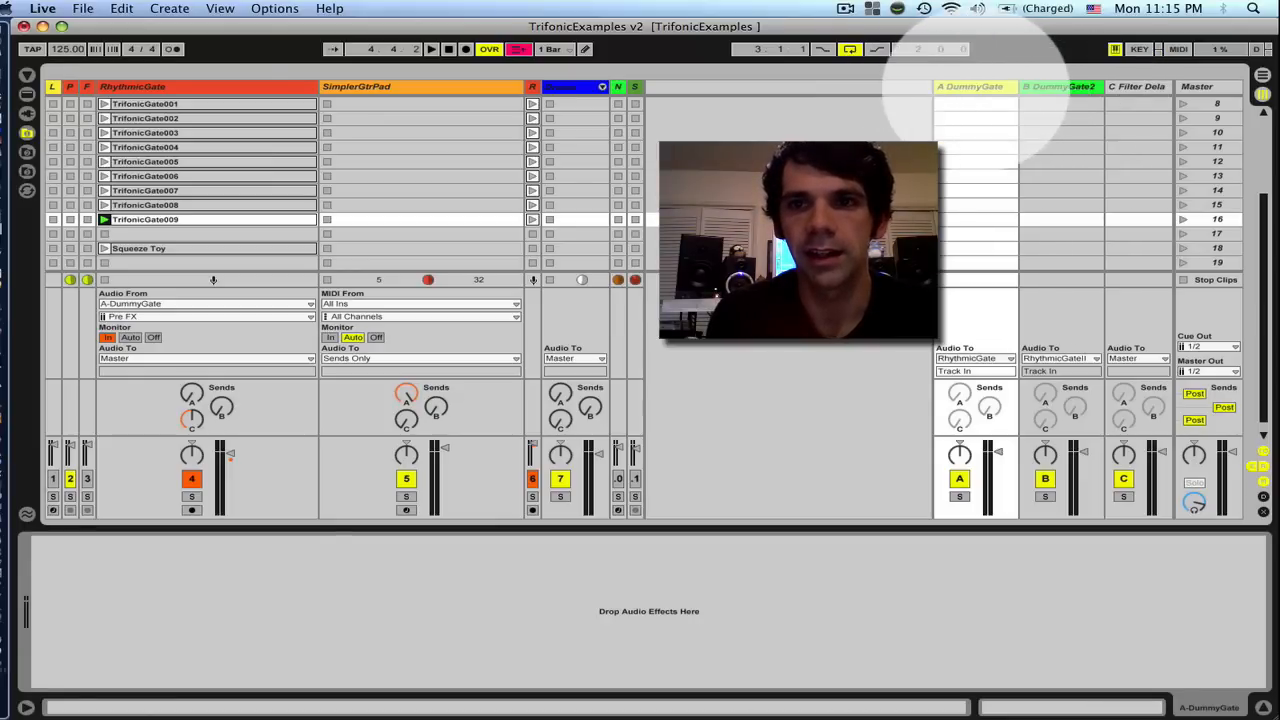
{"action": "left_click", "coordinate": [1110, 87]}
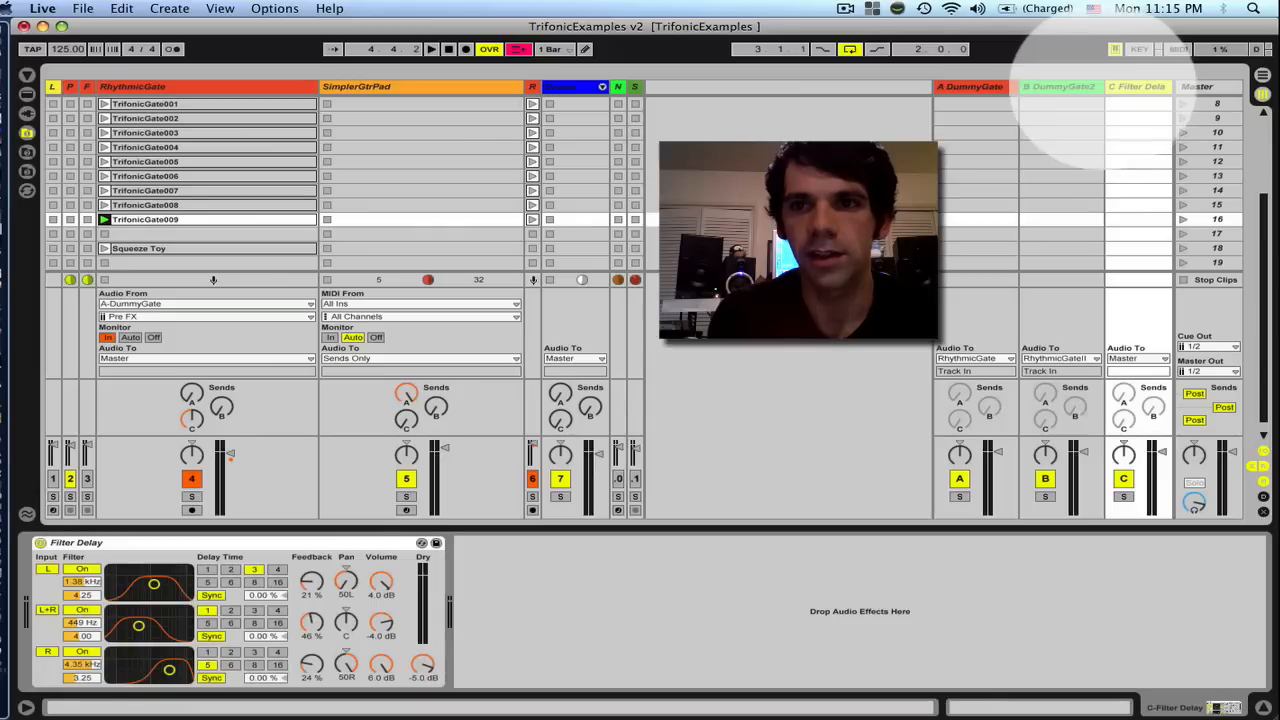
{"action": "left_click", "coordinate": [980, 87]}
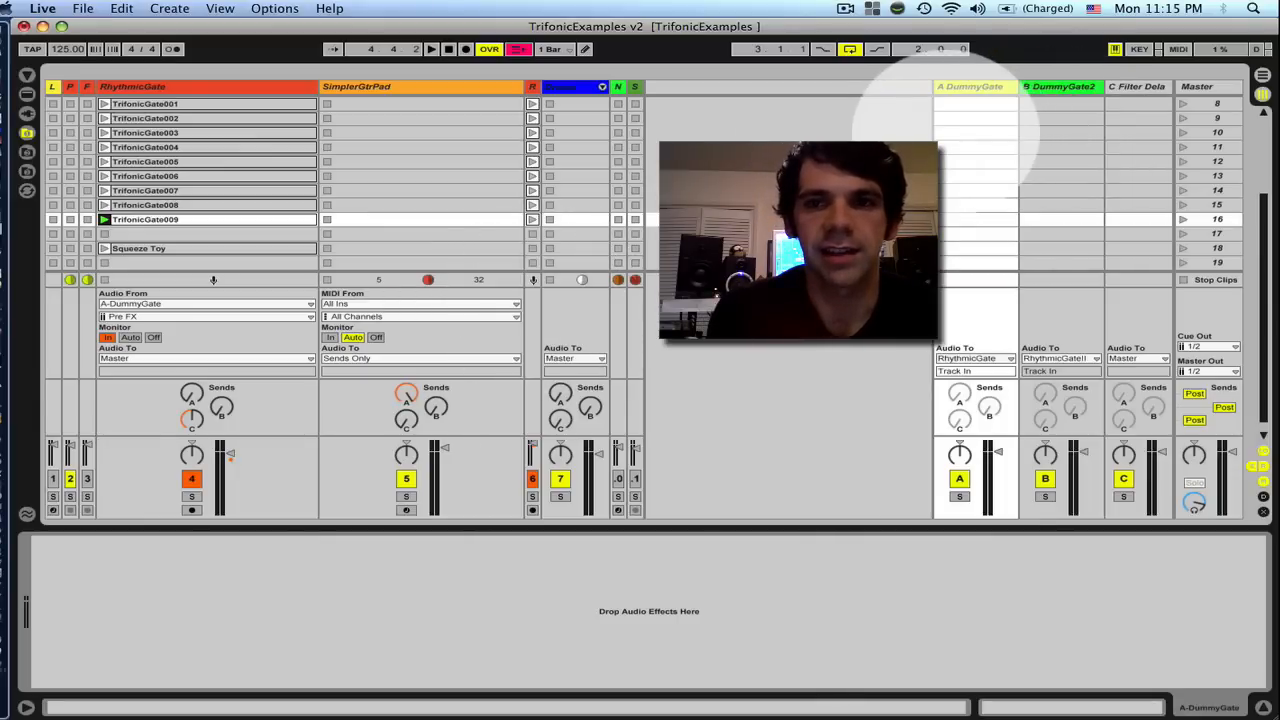
- Display the RhythmicGate track's devices and set the SimplerGtrPad track's A send fully up
{"action": "mouse_move", "coordinate": [407, 394]}
{"action": "left_mouse_down"}
{"action": "mouse_move", "coordinate": [407, 408]}
{"action": "mouse_move", "coordinate": [407, 394]}
{"action": "left_mouse_up"}
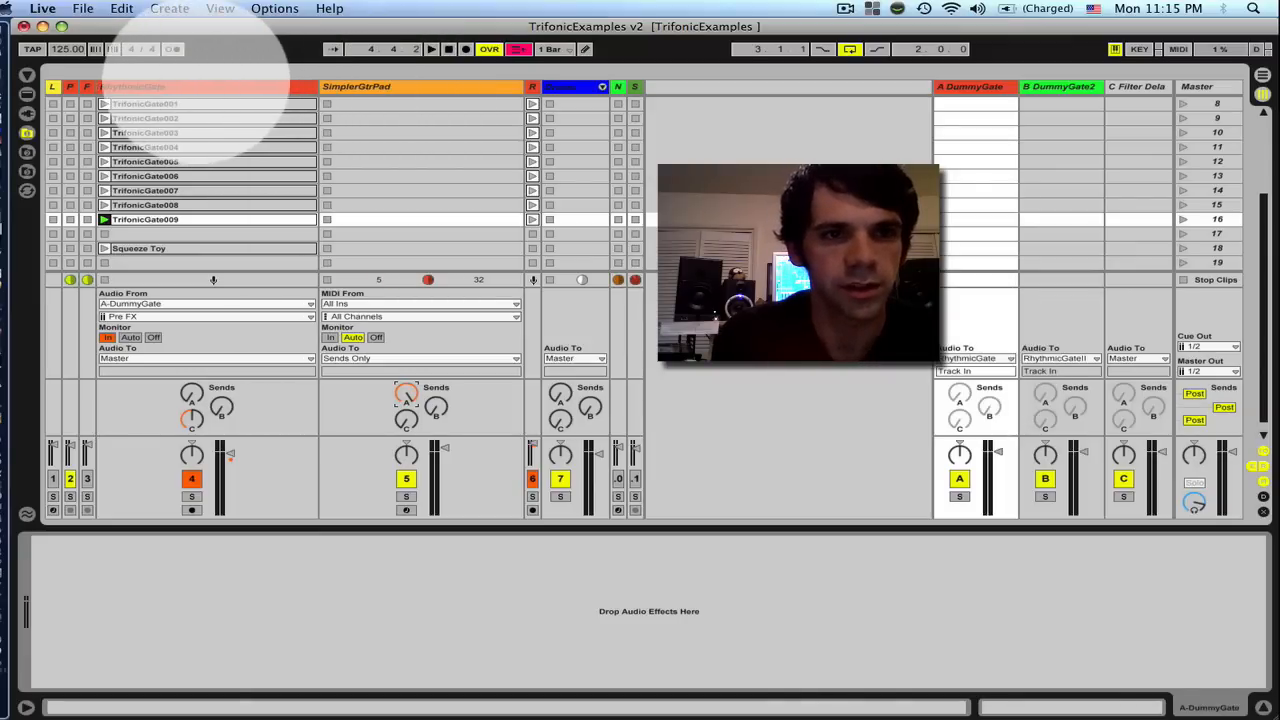
{"action": "left_click", "coordinate": [192, 86]}
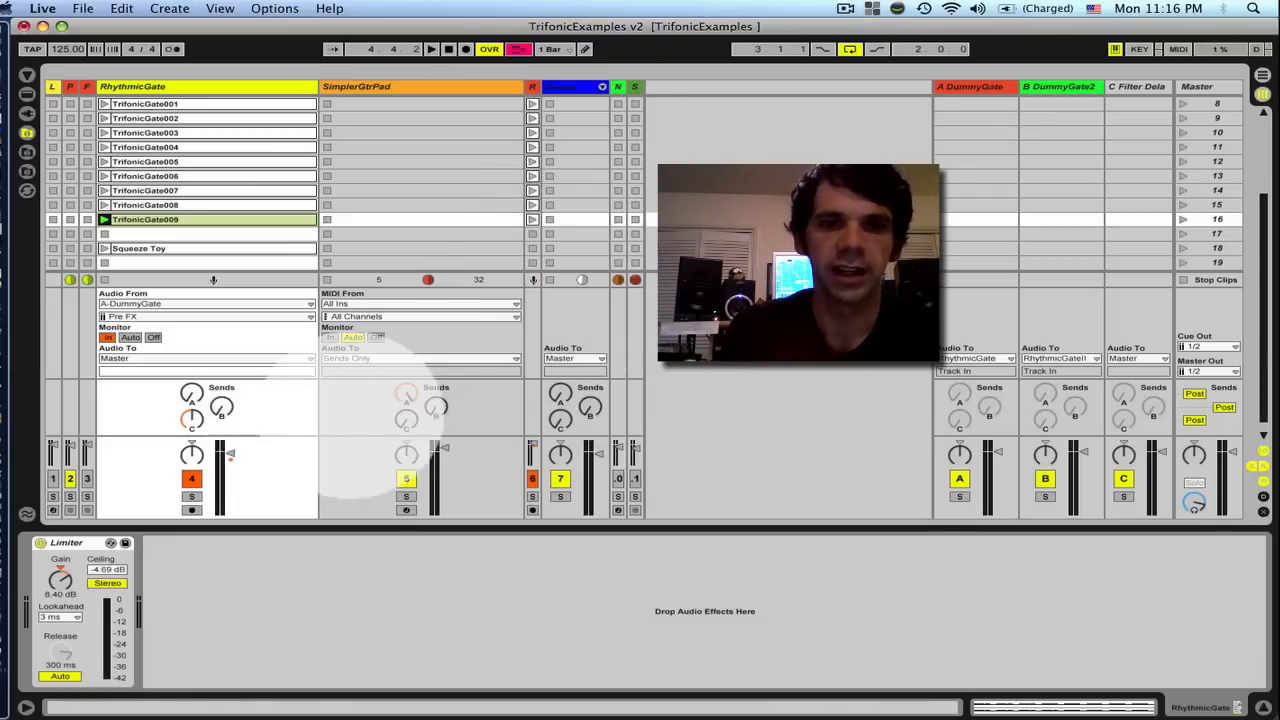
{"action": "left_click", "coordinate": [404, 395]}
{"action": "left_click_drag", "start_coordinate": [403, 394], "coordinate": [403, 300]}
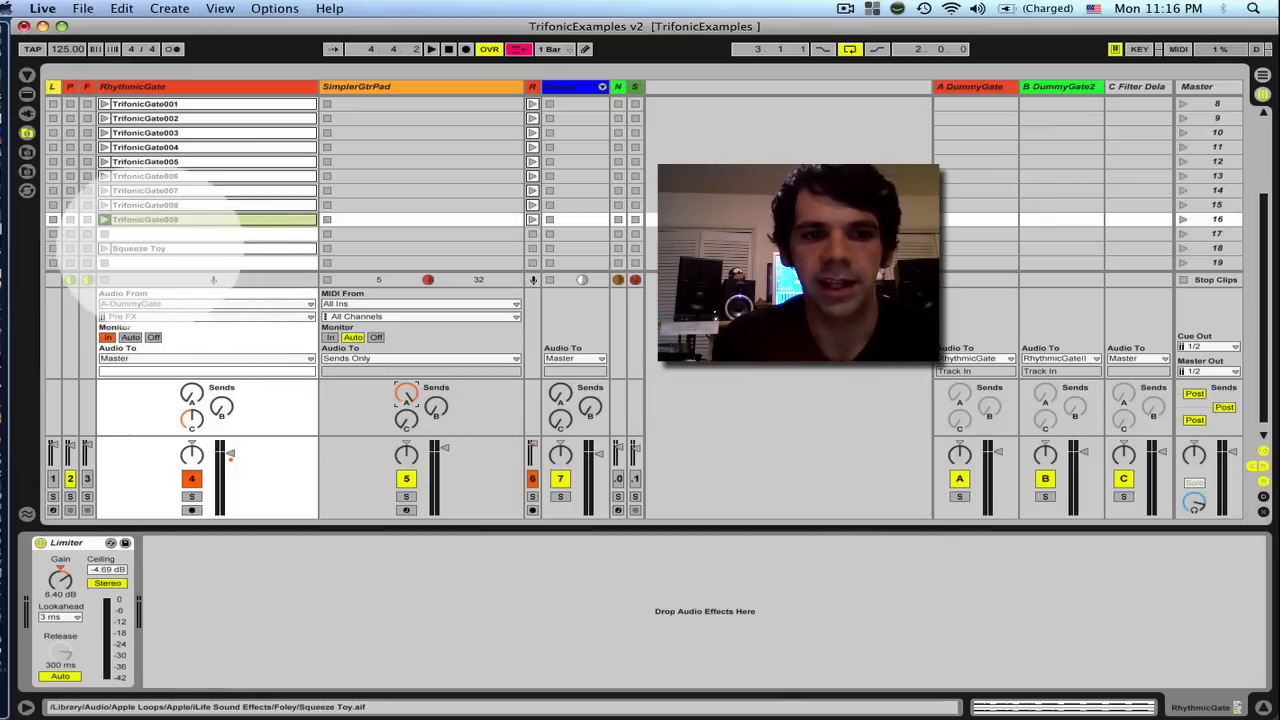
- Compare the Squeeze Toy clip with an existing gate clip, and turn the Squeeze Toy clip's gain all the way down
{"action": "left_click_drag", "start_coordinate": [110, 249], "coordinate": [112, 249]}
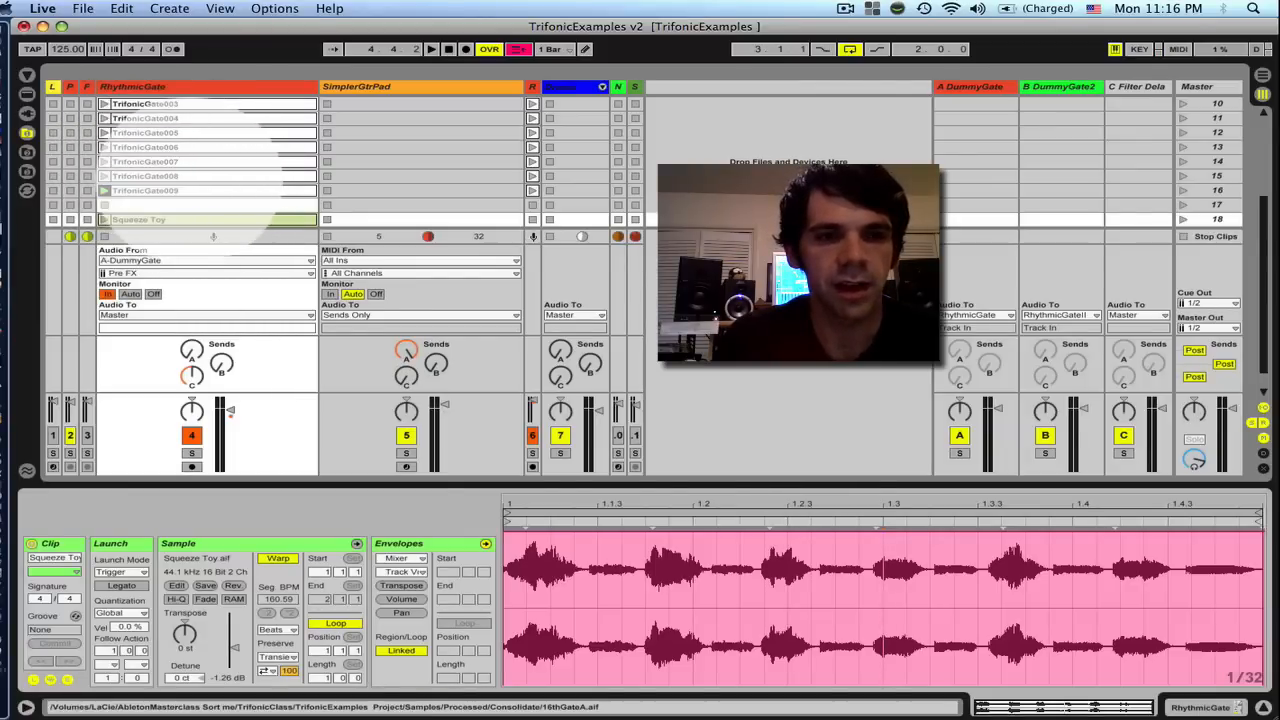
{"action": "left_click", "coordinate": [200, 161]}
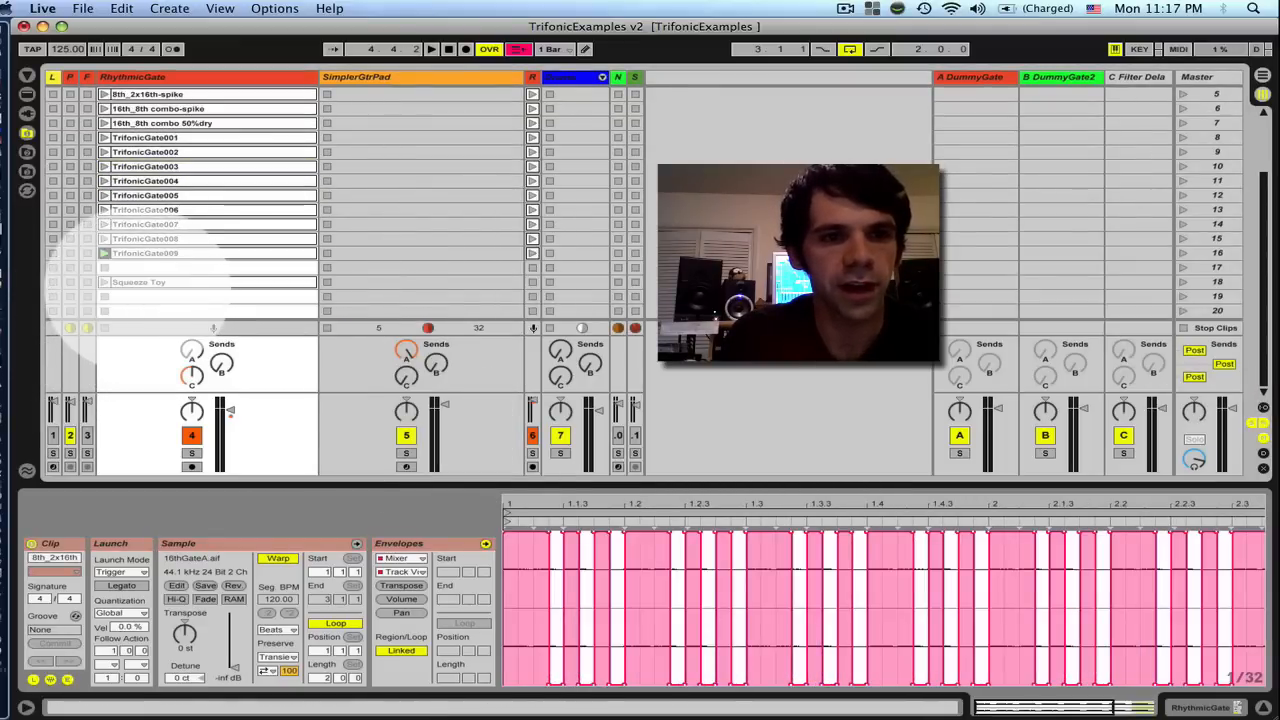
{"action": "left_click", "coordinate": [140, 282]}
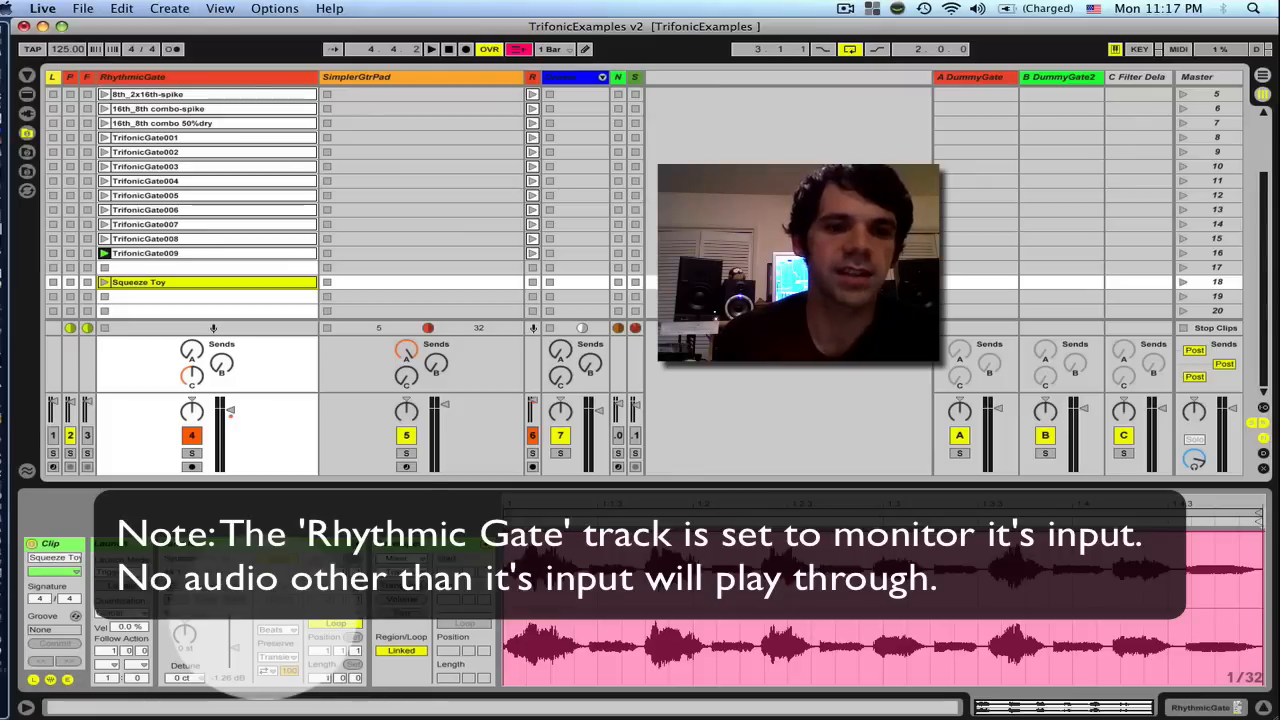
{"action": "left_click", "coordinate": [234, 648]}
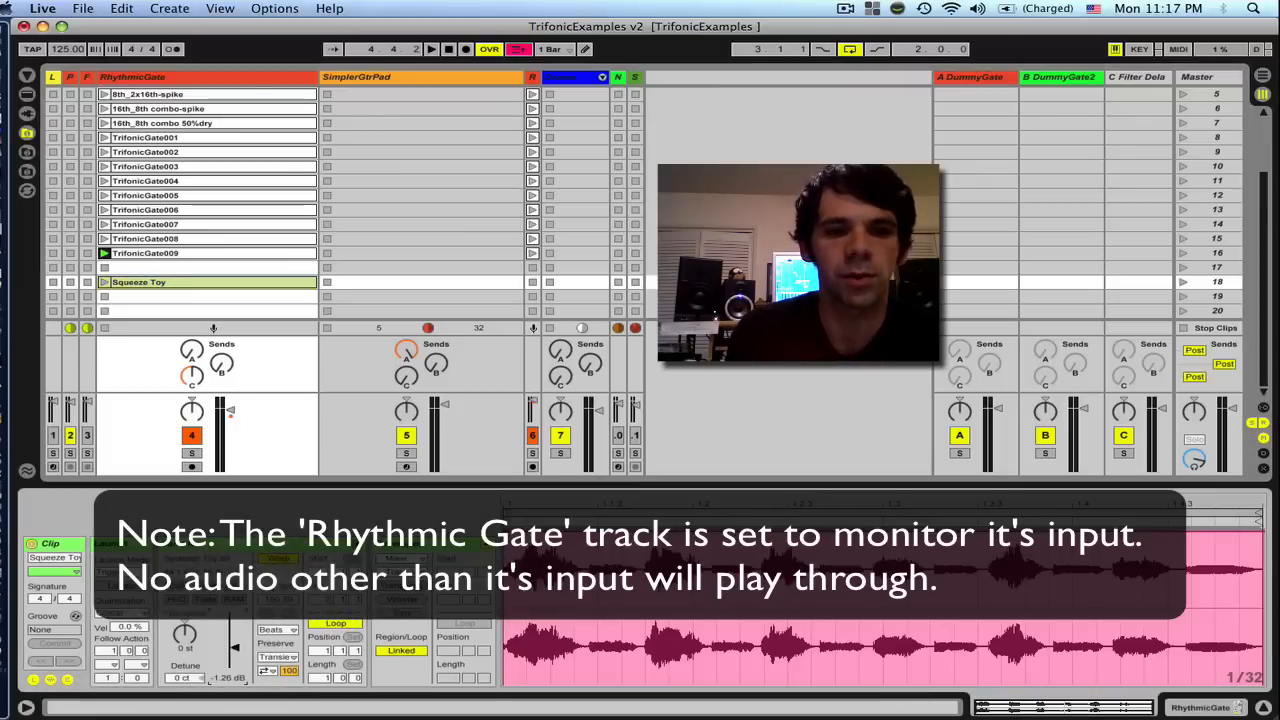
{"action": "left_click_drag", "start_coordinate": [234, 648], "coordinate": [234, 663]}
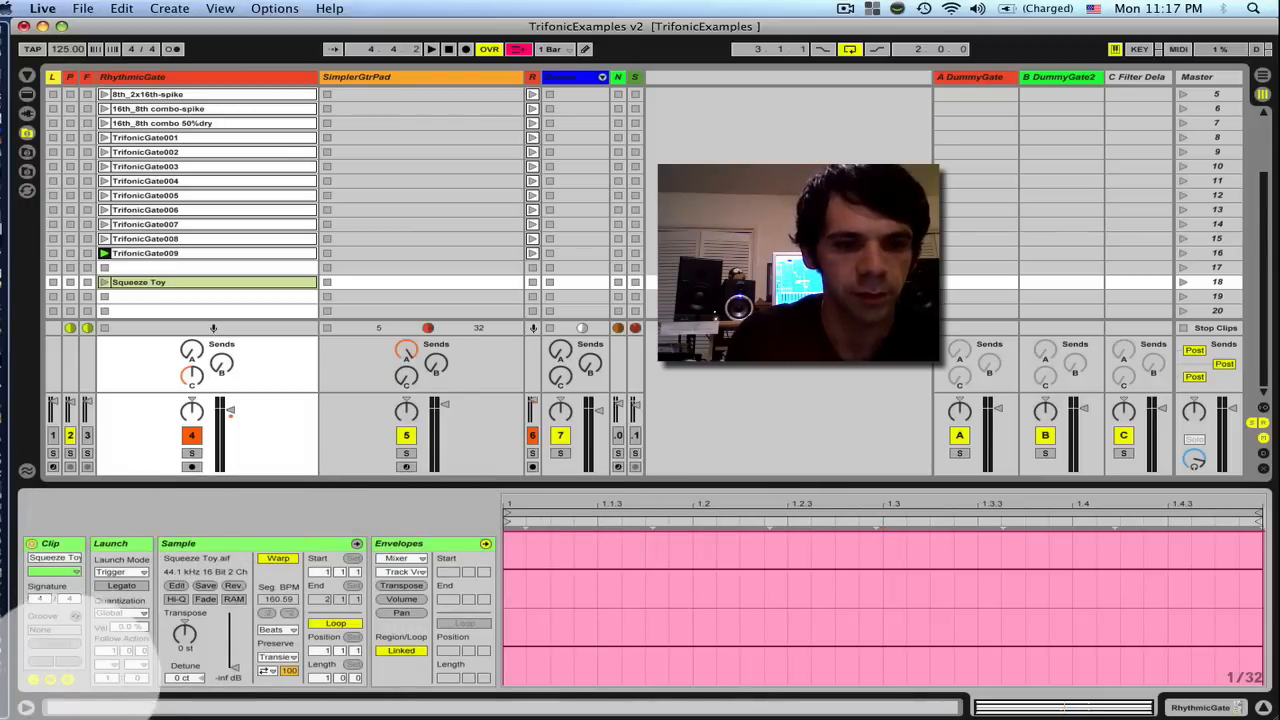
- Show the Squeeze Toy clip's envelopes and choose the mixer's Track Volume envelope
{"action": "left_click", "coordinate": [67, 679]}
{"action": "left_click", "coordinate": [67, 679]}
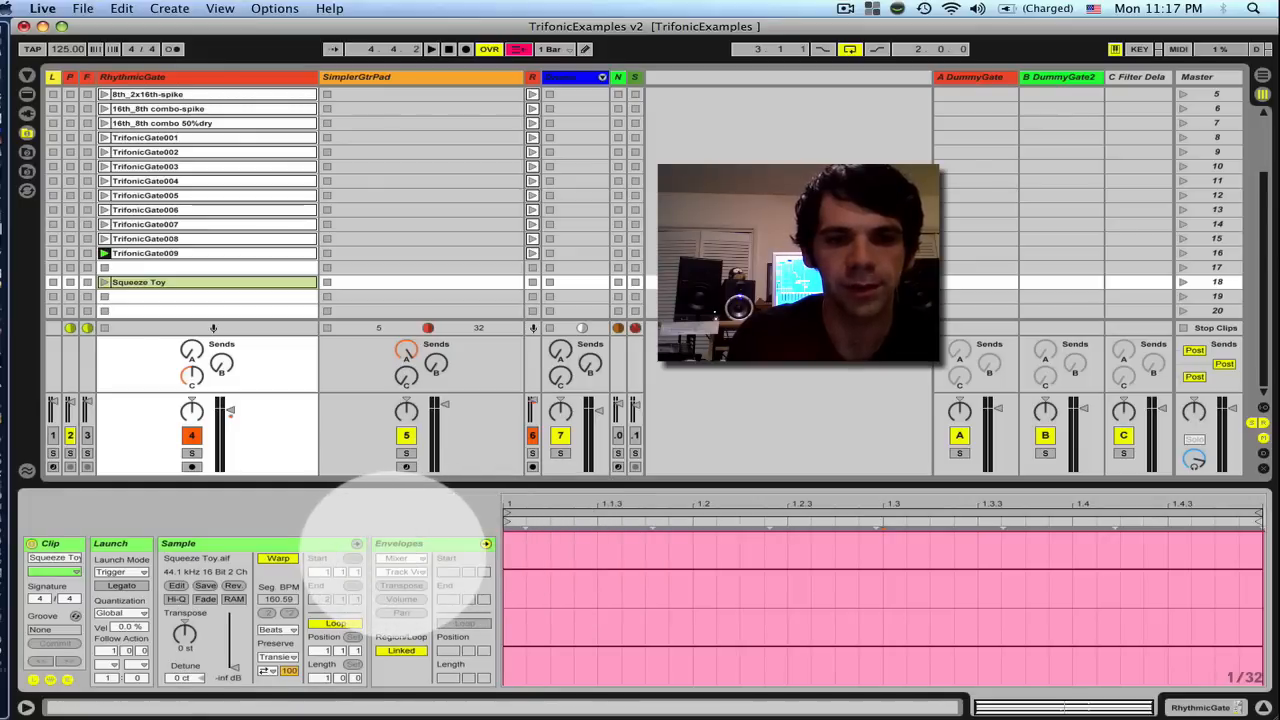
{"action": "left_click", "coordinate": [404, 571]}
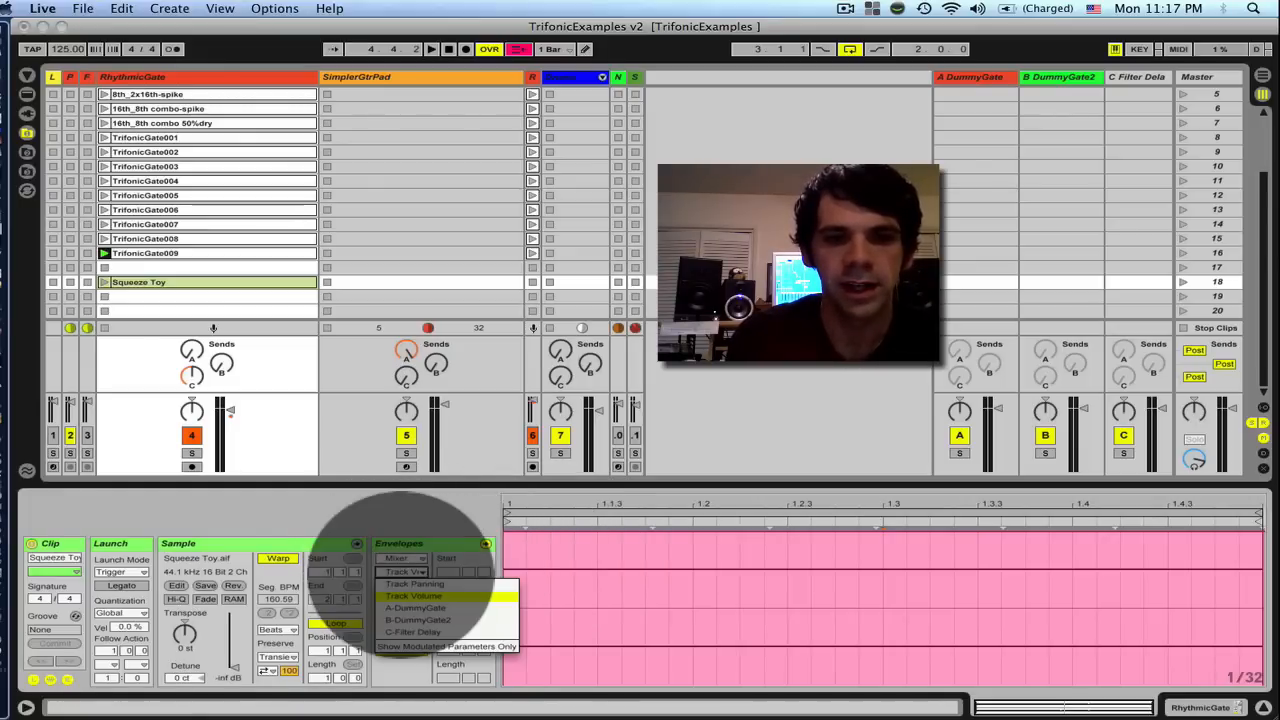
{"action": "left_click", "coordinate": [413, 596]}
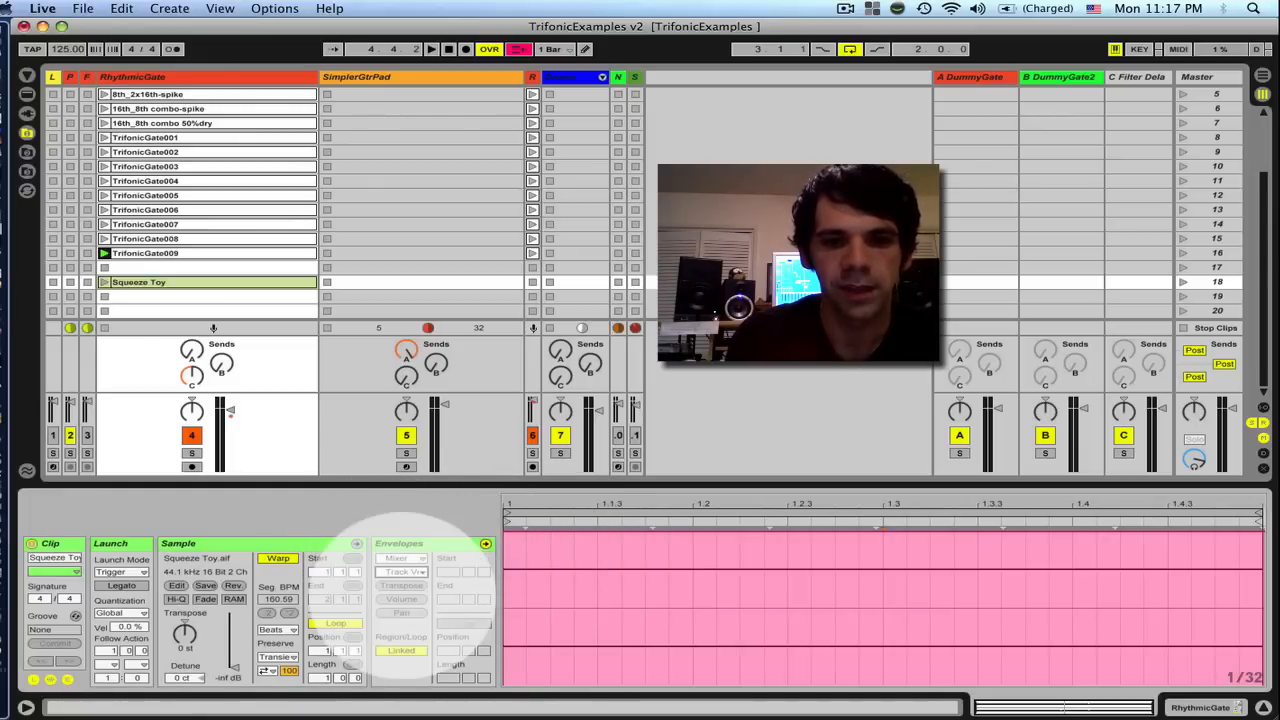
- Draw three full-depth 1/32 cuts into the first beat of the Squeeze Toy clip's Track Volume envelope
{"action": "mouse_move", "coordinate": [517, 505]}
{"action": "left_mouse_down"}
{"action": "mouse_move", "coordinate": [517, 560]}
{"action": "mouse_move", "coordinate": [512, 490]}
{"action": "left_mouse_up"}
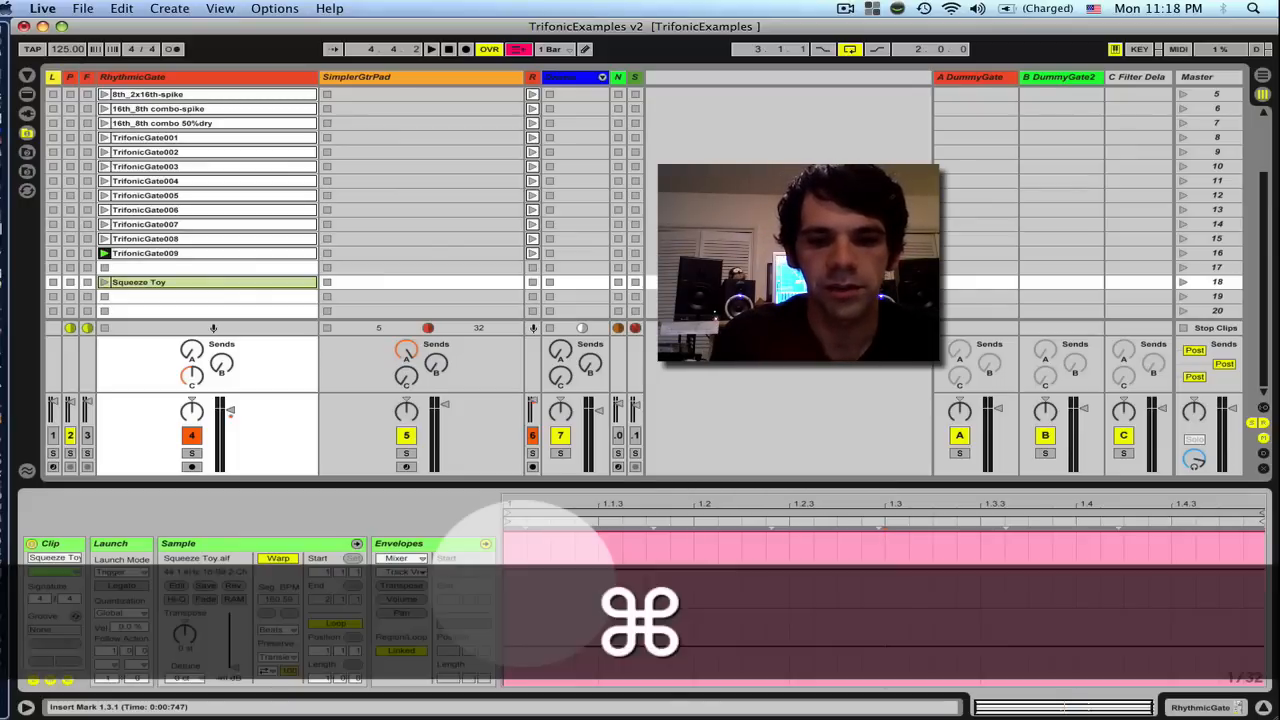
{"action": "key", "text": "super+b"}
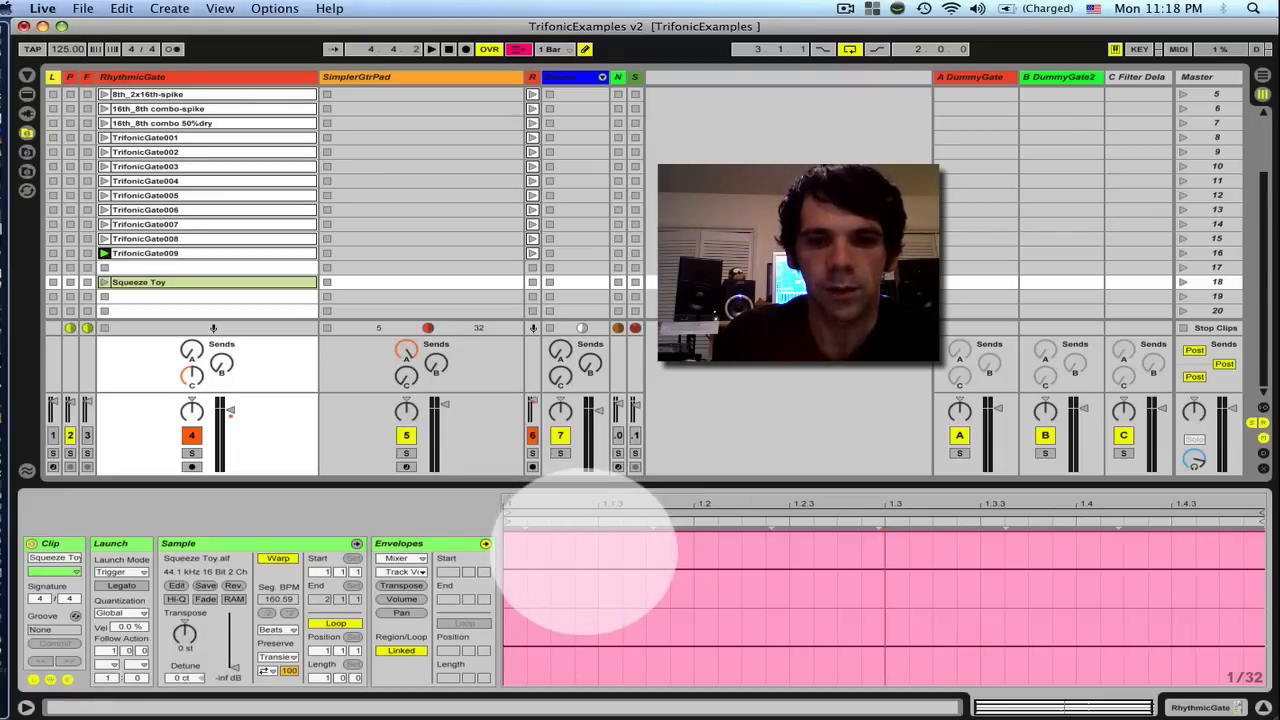
{"action": "left_click_drag", "start_coordinate": [585, 551], "coordinate": [586, 686]}
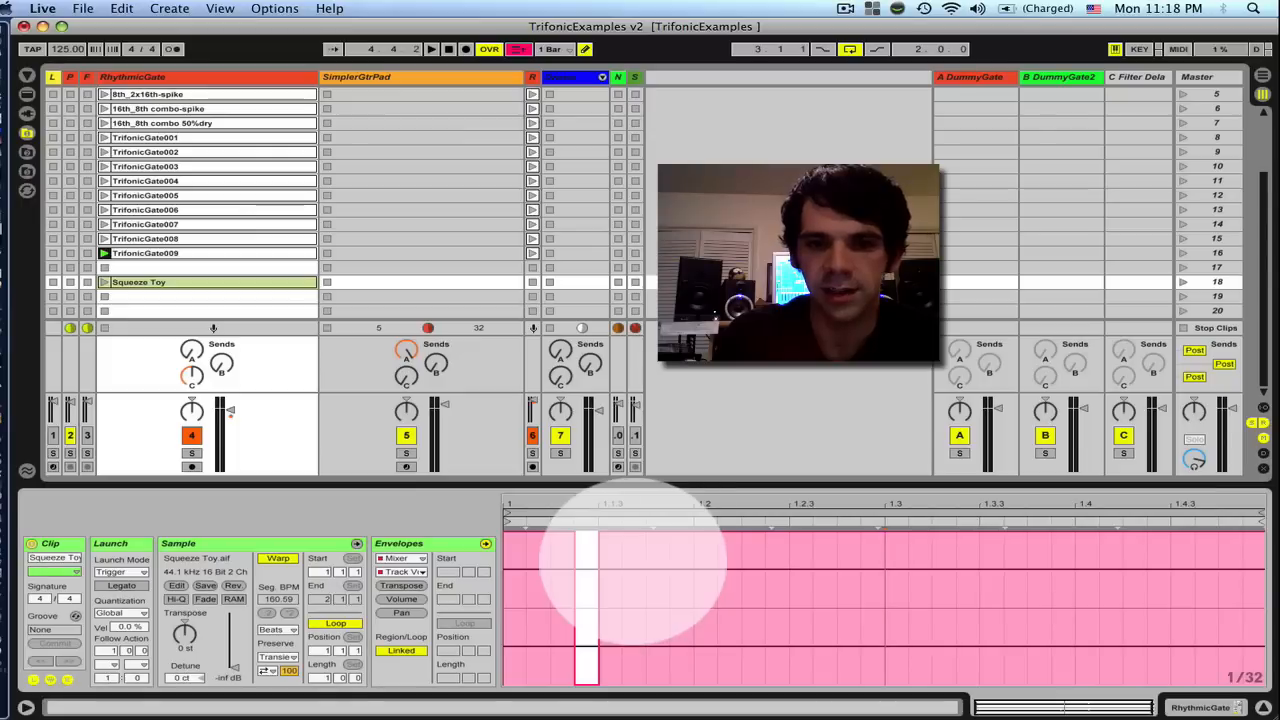
{"action": "mouse_move", "coordinate": [634, 545]}
{"action": "left_mouse_down"}
{"action": "mouse_move", "coordinate": [634, 686]}
{"action": "mouse_move", "coordinate": [682, 672]}
{"action": "mouse_move", "coordinate": [684, 684]}
{"action": "left_mouse_up"}
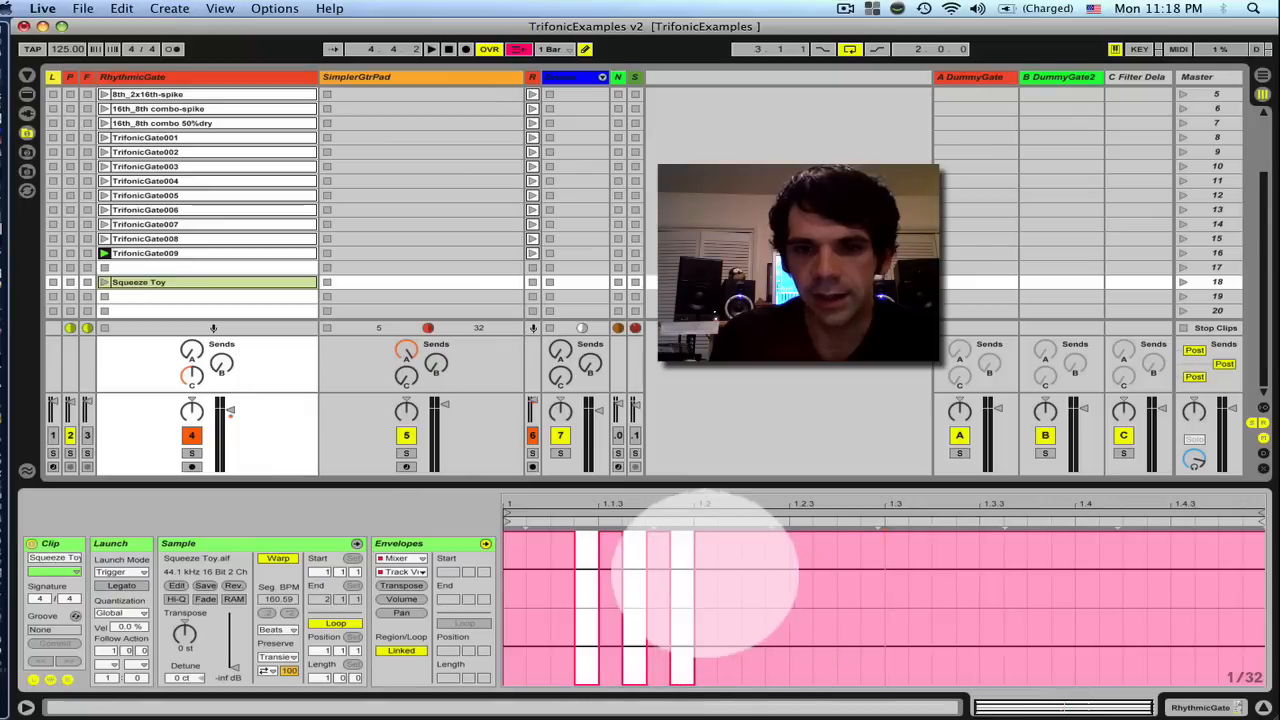
{"action": "key", "text": "super"}
{"action": "key", "text": "super+b"}
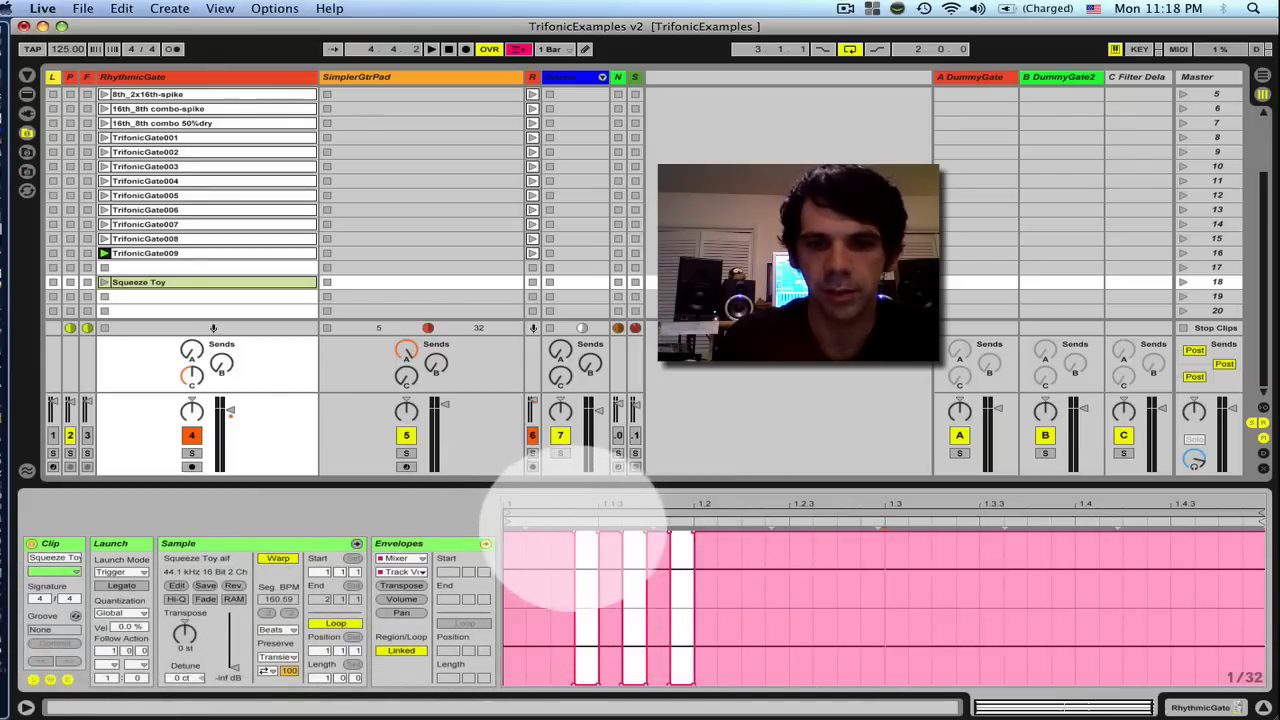
{"action": "left_click", "coordinate": [693, 551]}
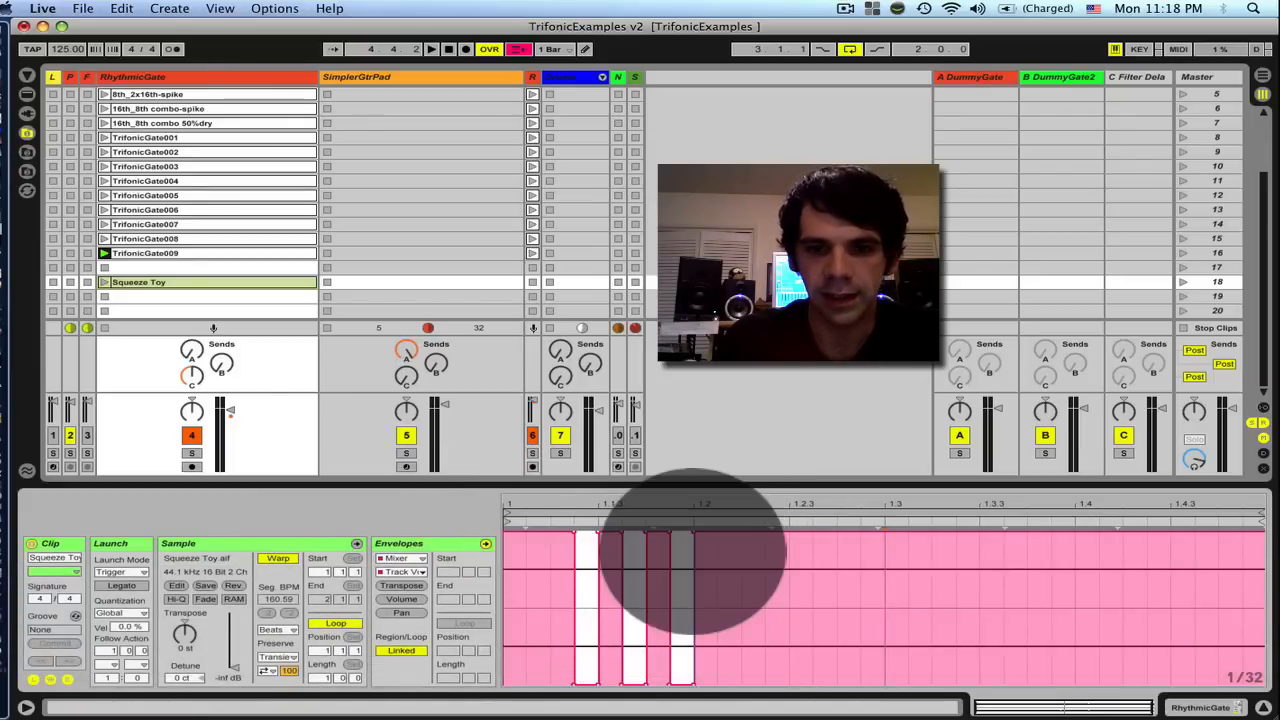
{"action": "left_click_drag", "start_coordinate": [694, 532], "coordinate": [694, 538]}
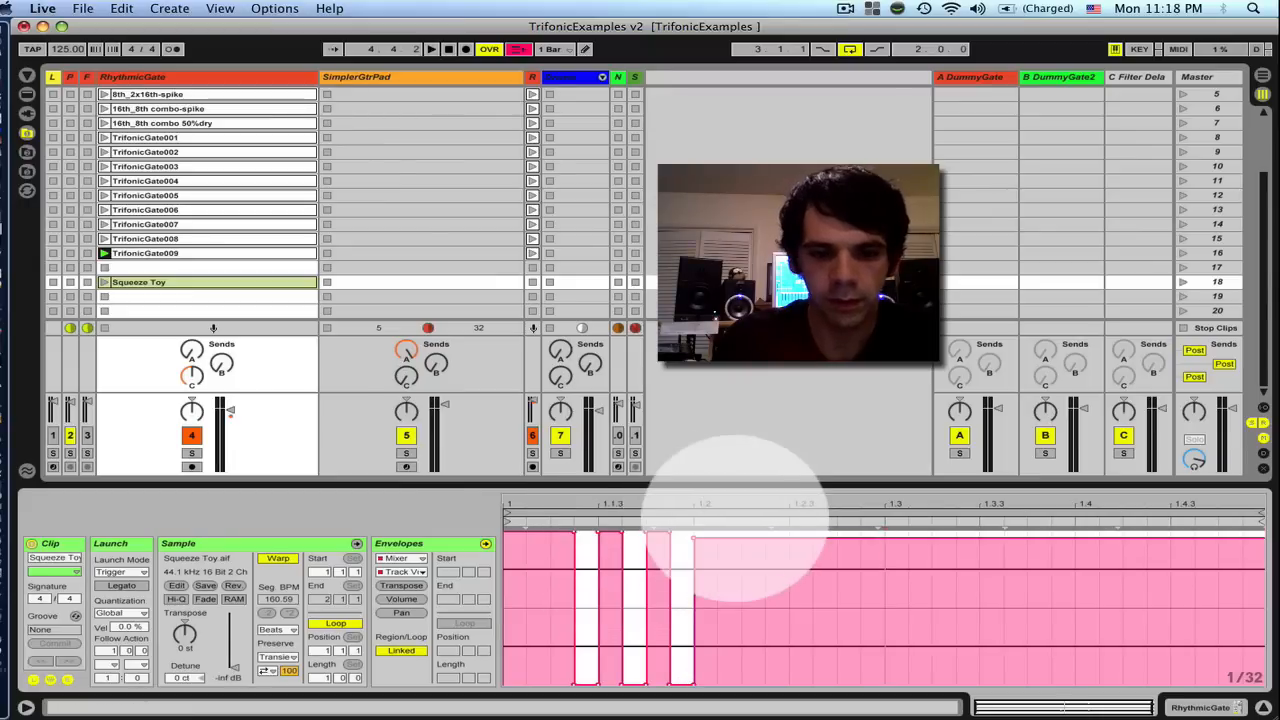
{"action": "key", "text": "super+z"}
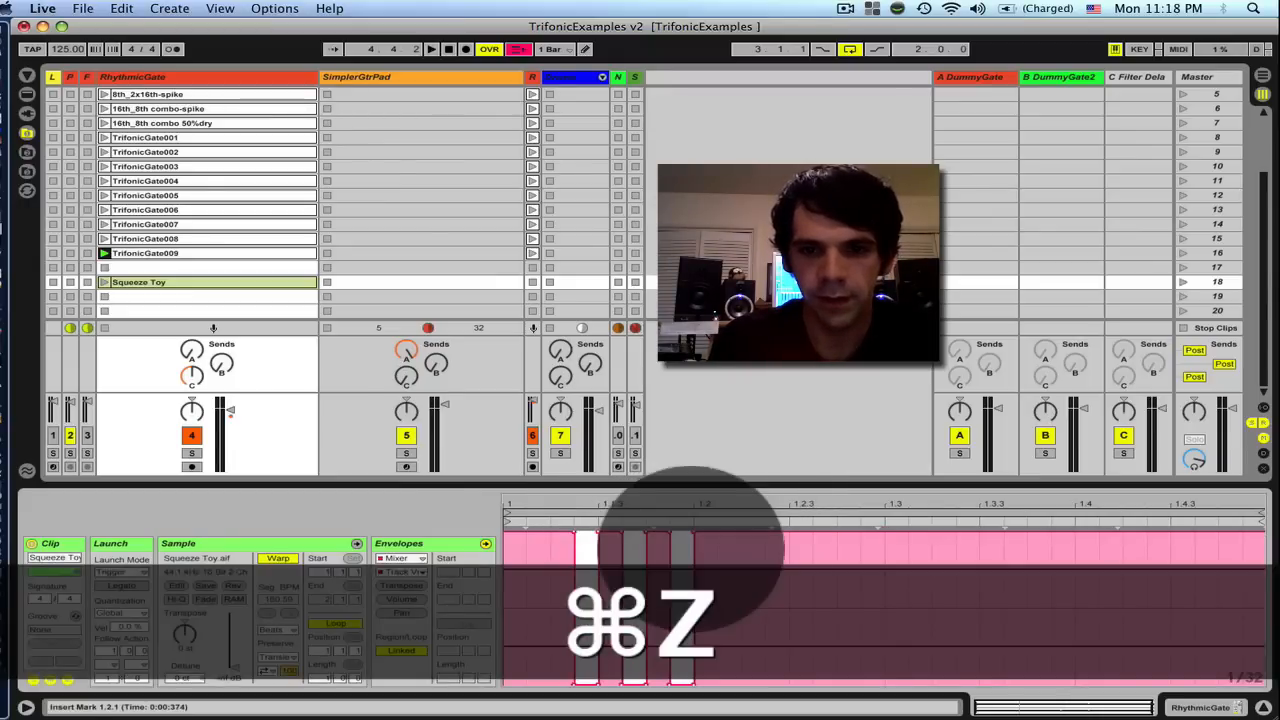
- Duplicate the first beat's gate pattern three times to fill the bar, and launch the Squeeze Toy clip
{"action": "left_click_drag", "start_coordinate": [693, 548], "coordinate": [465, 535]}
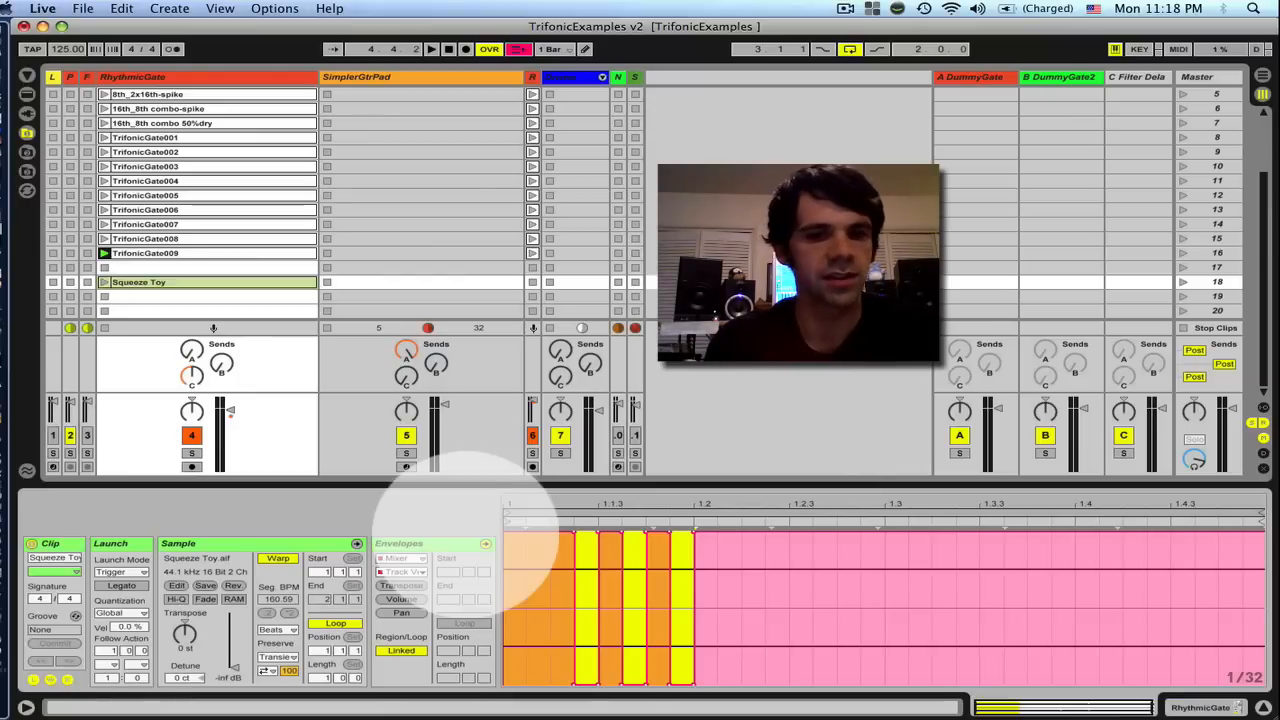
{"action": "key", "text": "super+d"}
{"action": "key", "text": "super+d"}
{"action": "key", "text": "super+d"}
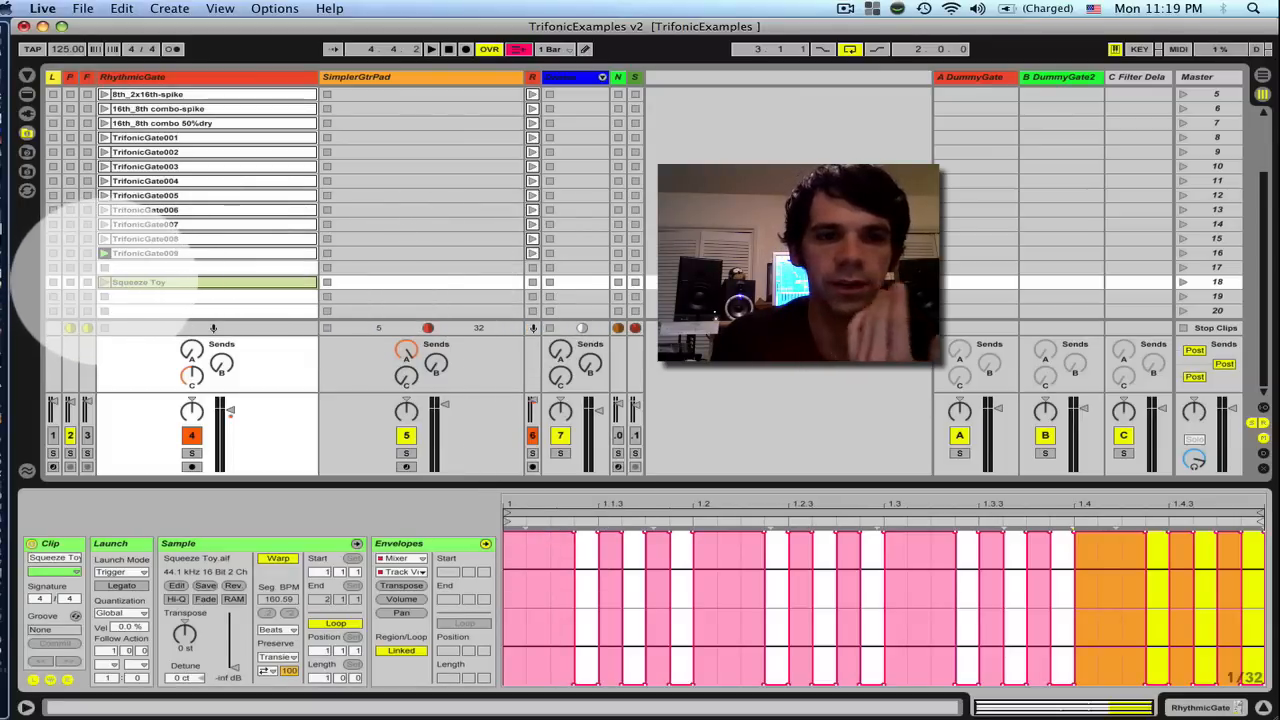
{"action": "left_click", "coordinate": [104, 282]}
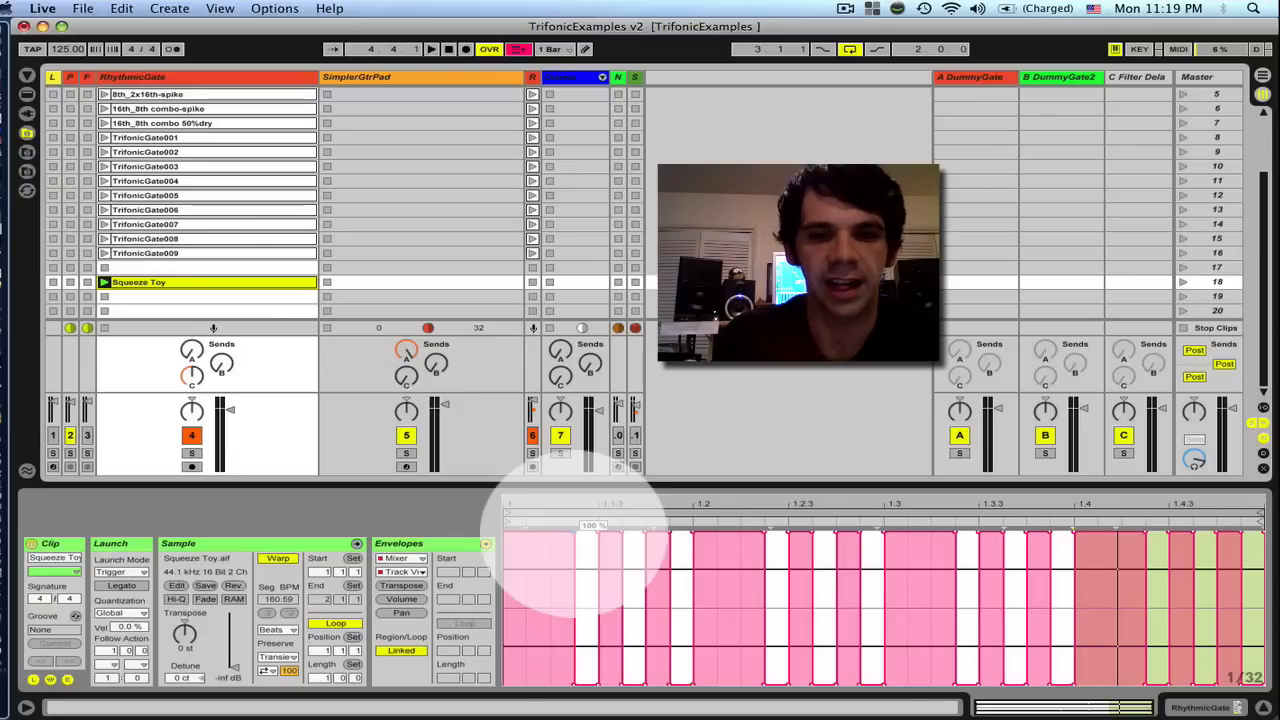
- Delete the upper breakpoint at the end of each gate pulse in the first two beats to form falling ramps
{"action": "left_click", "coordinate": [574, 532]}
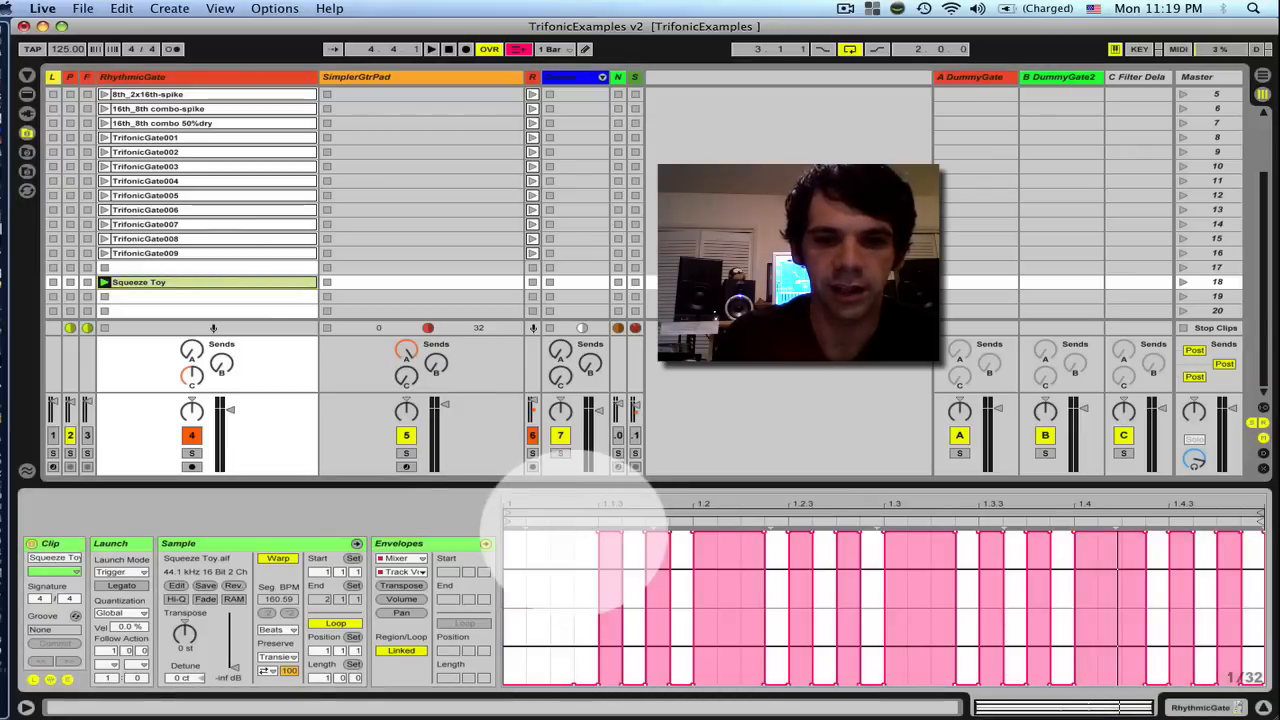
{"action": "left_click", "coordinate": [571, 532]}
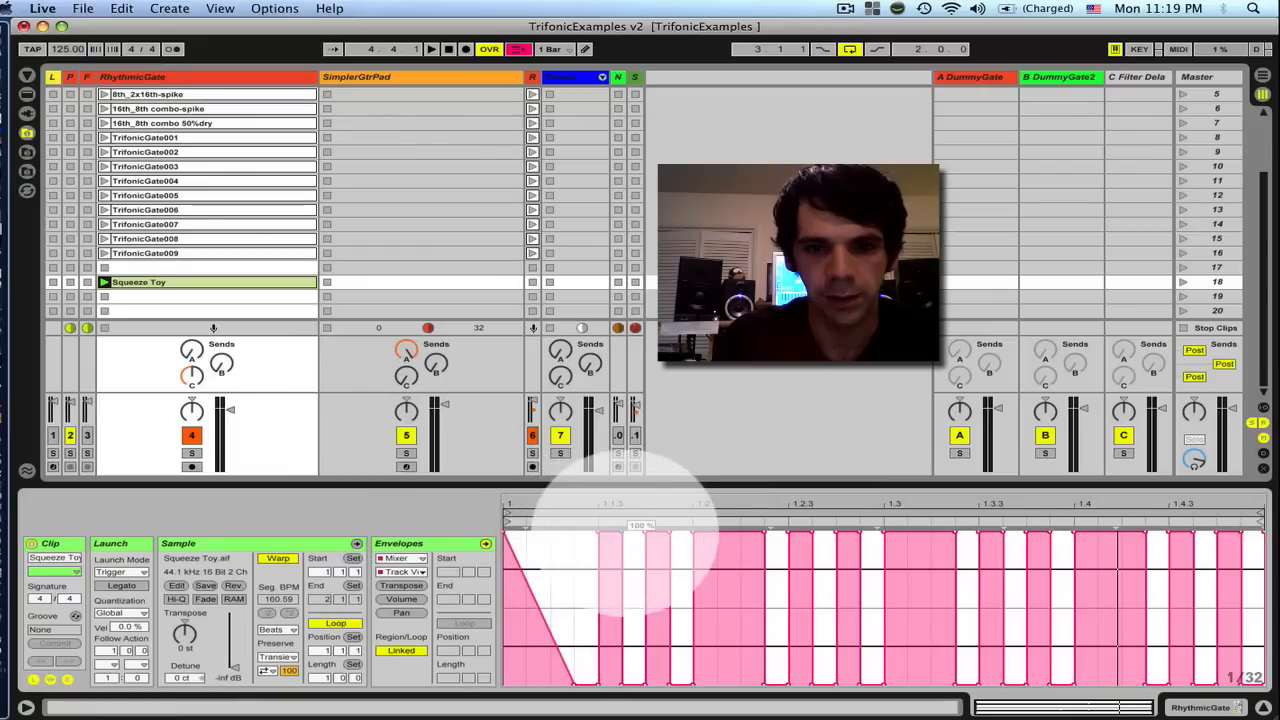
{"action": "left_click", "coordinate": [622, 532]}
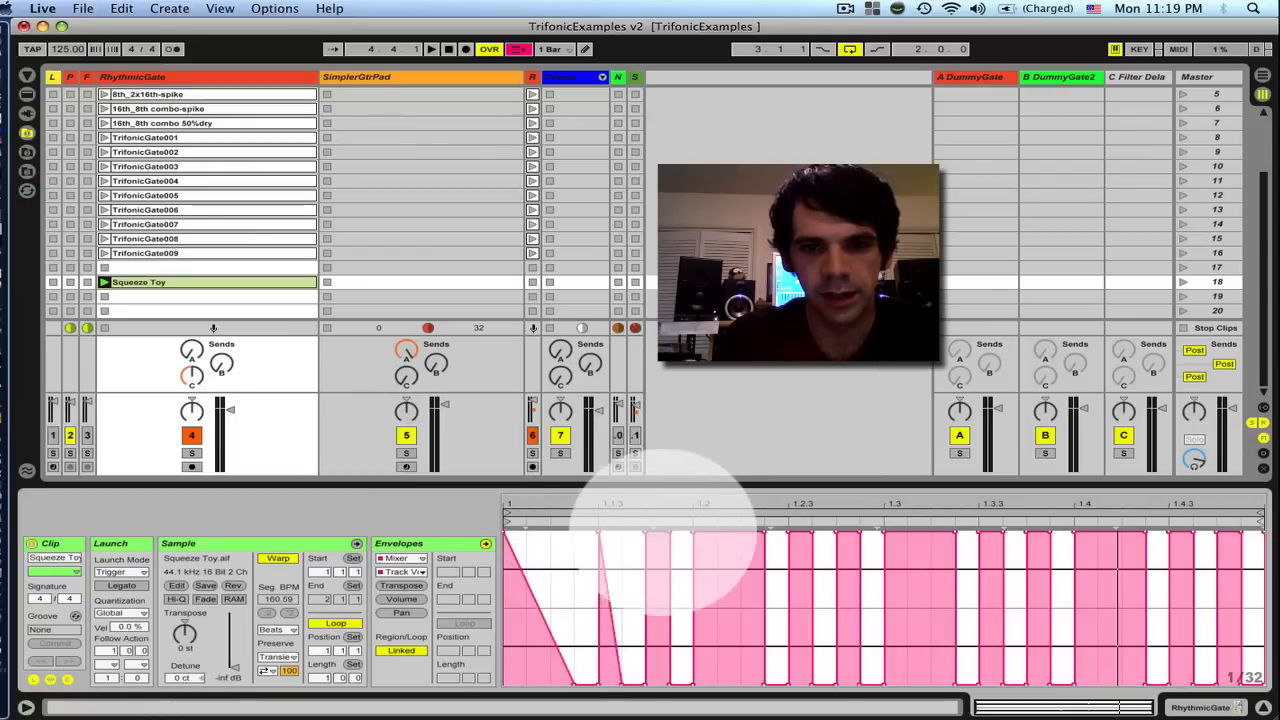
{"action": "left_click", "coordinate": [647, 532]}
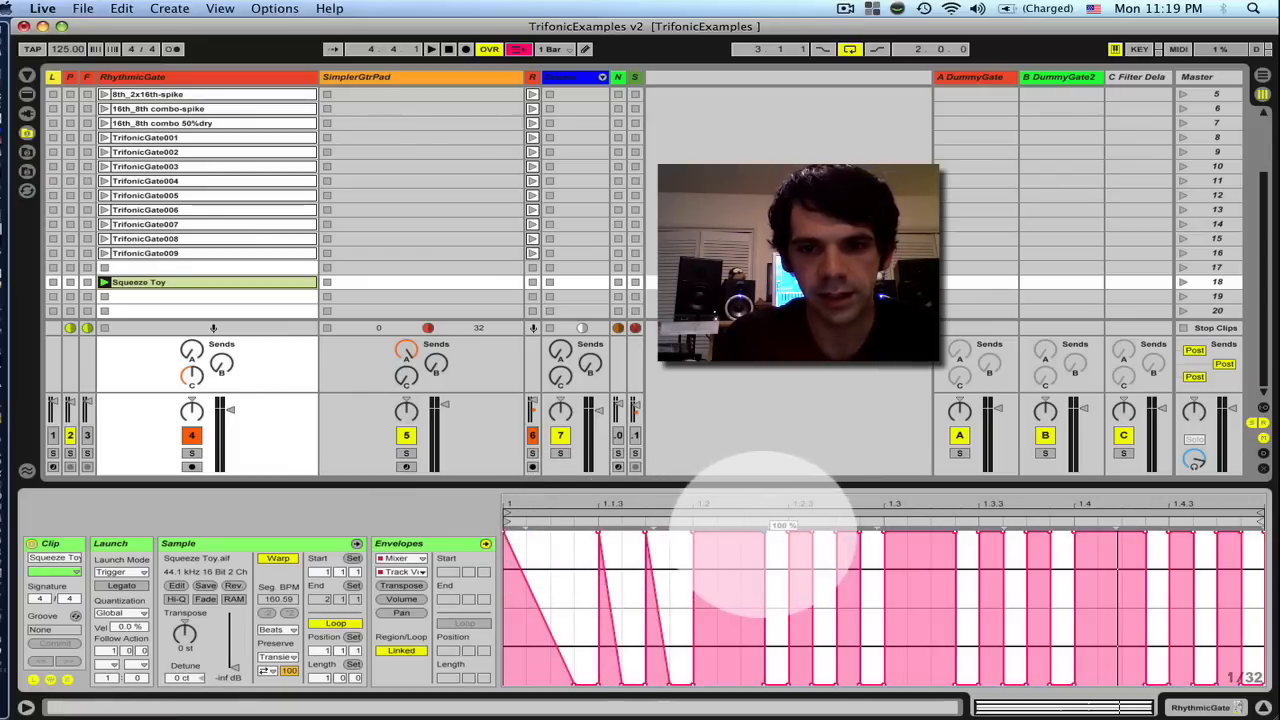
{"action": "left_click", "coordinate": [767, 532]}
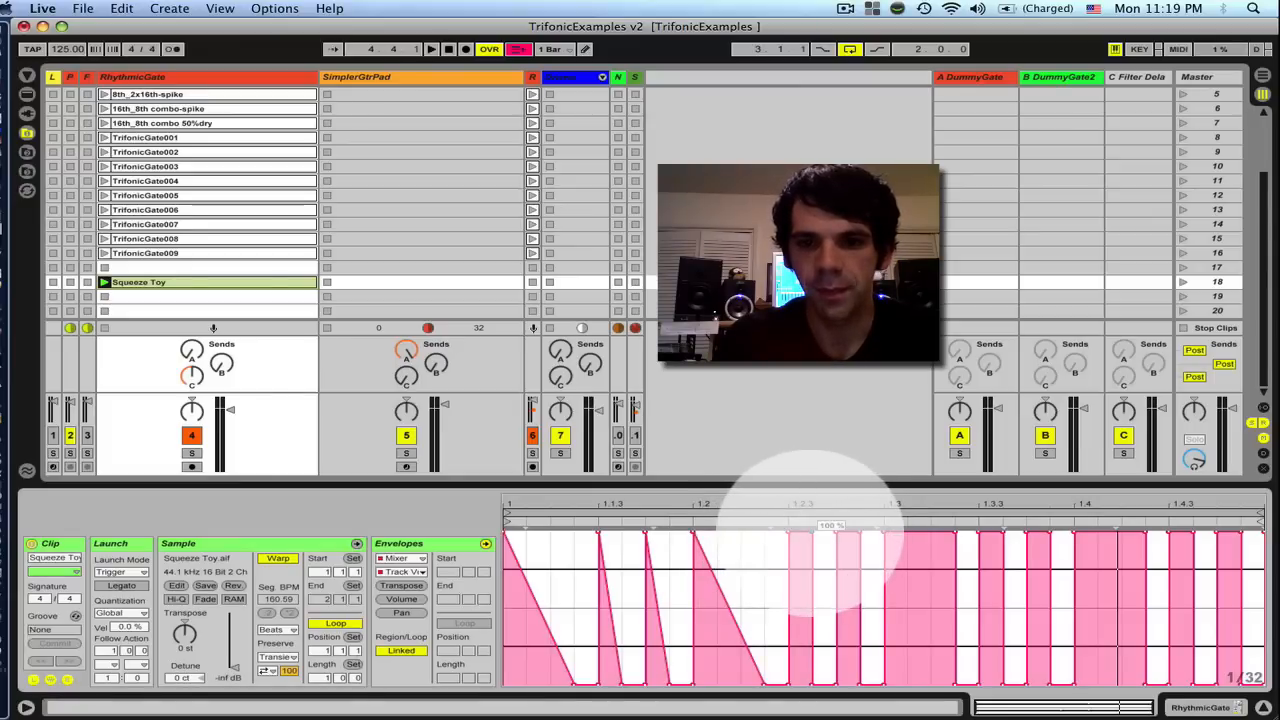
{"action": "left_click", "coordinate": [814, 532]}
{"action": "left_click", "coordinate": [861, 532]}
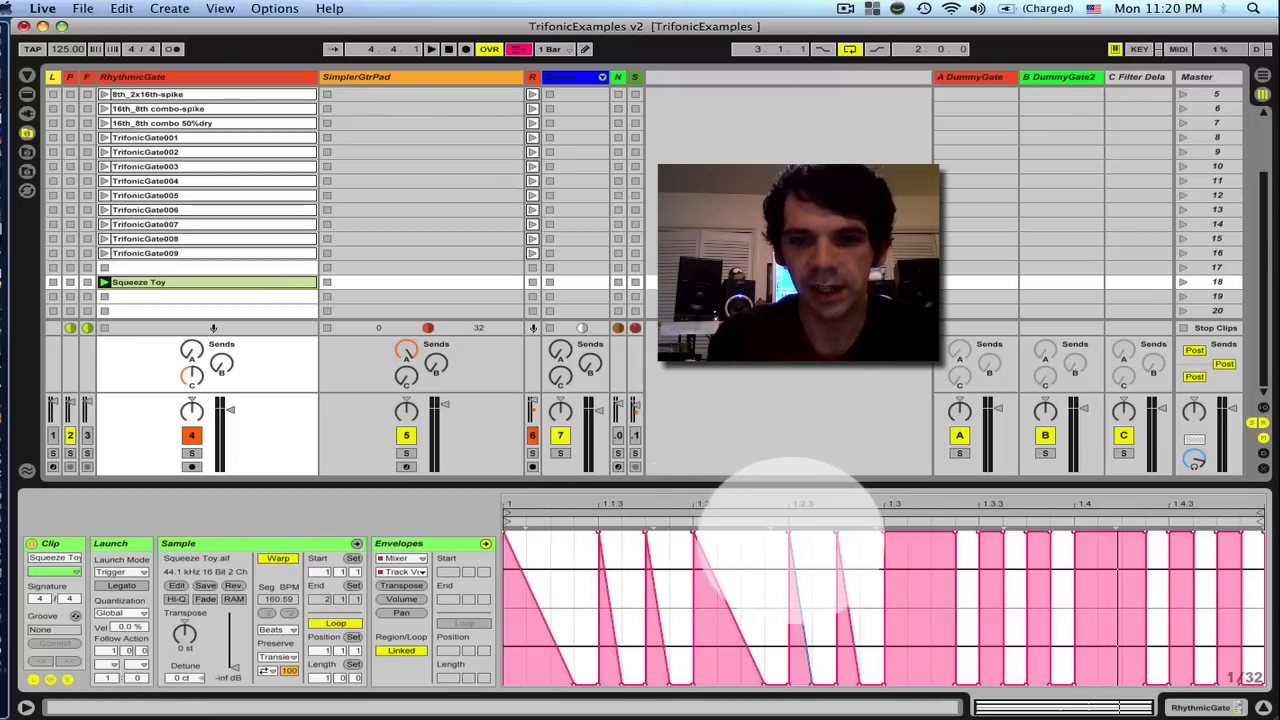
- Duplicate the 1/32 falling ramp at 1.2.3 into the gap directly after it
{"action": "left_click_drag", "start_coordinate": [784, 538], "coordinate": [810, 540]}
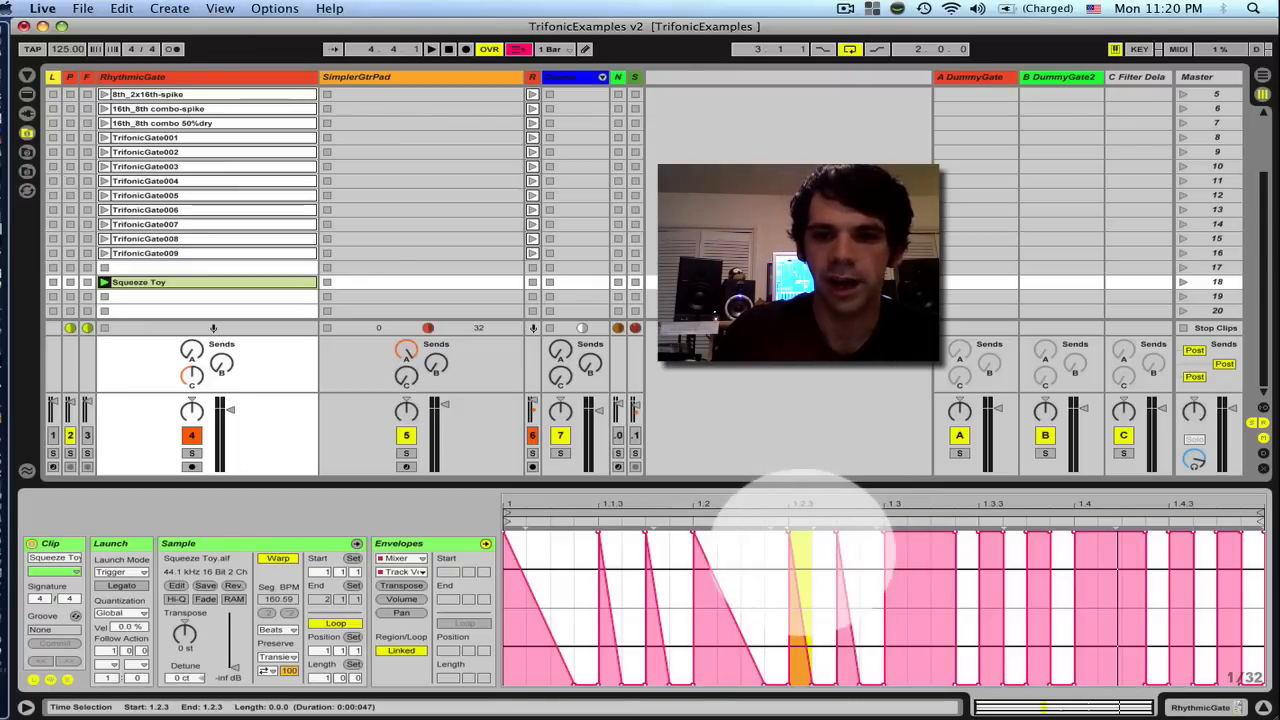
{"action": "key", "text": "super+d"}
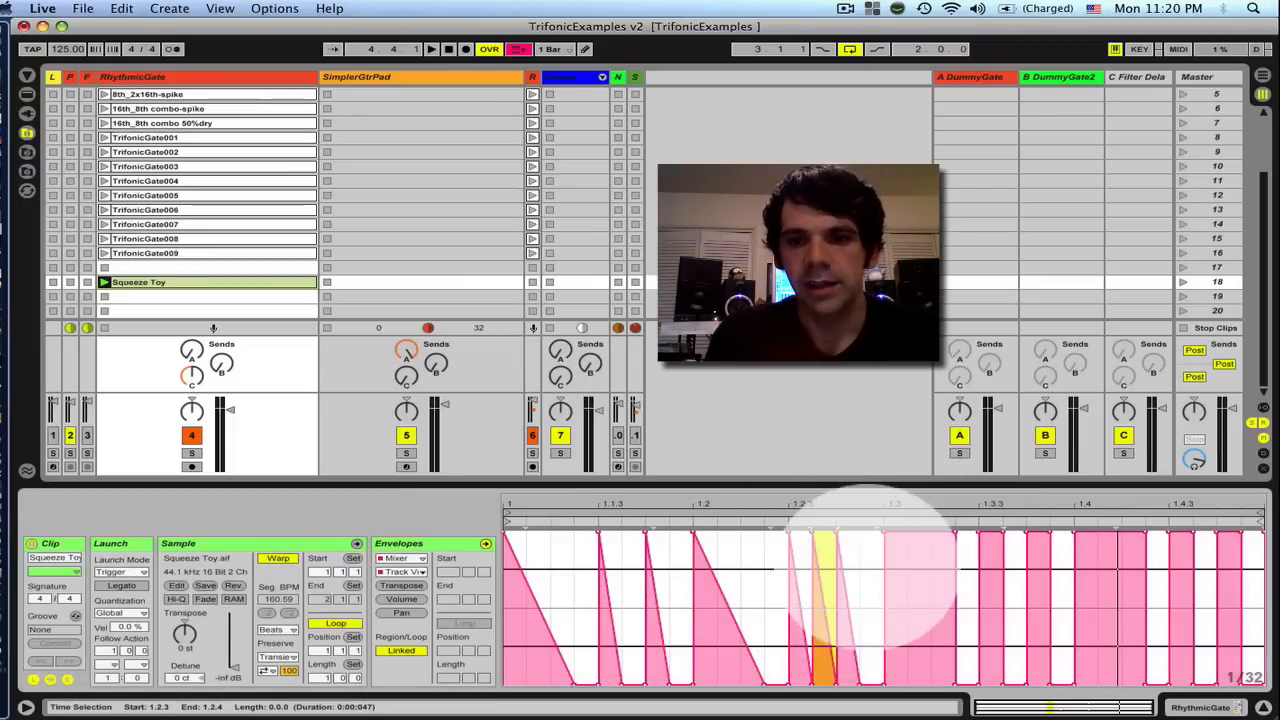
{"action": "left_click", "coordinate": [873, 565]}
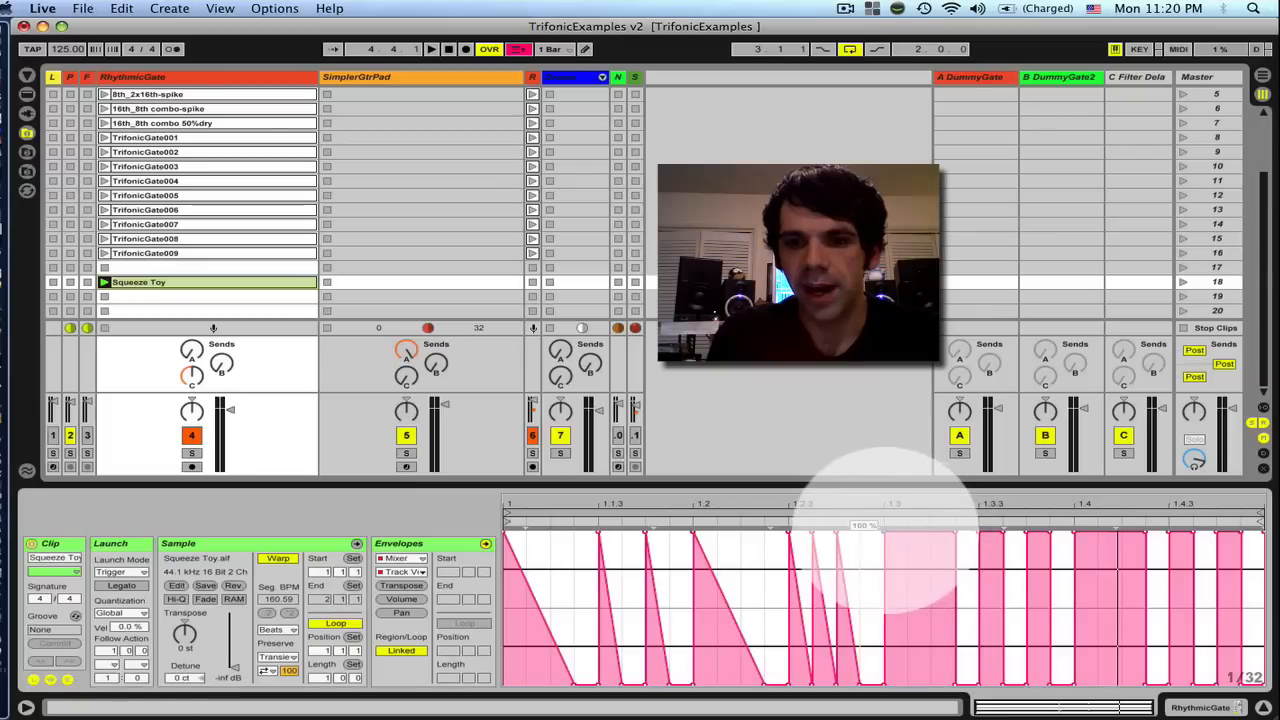
- Start playback and delete upper breakpoints in beats three and four, making rising ramps at 1.3 and 1.4 and falling ramps in the short pulses
{"action": "left_click", "coordinate": [884, 530]}
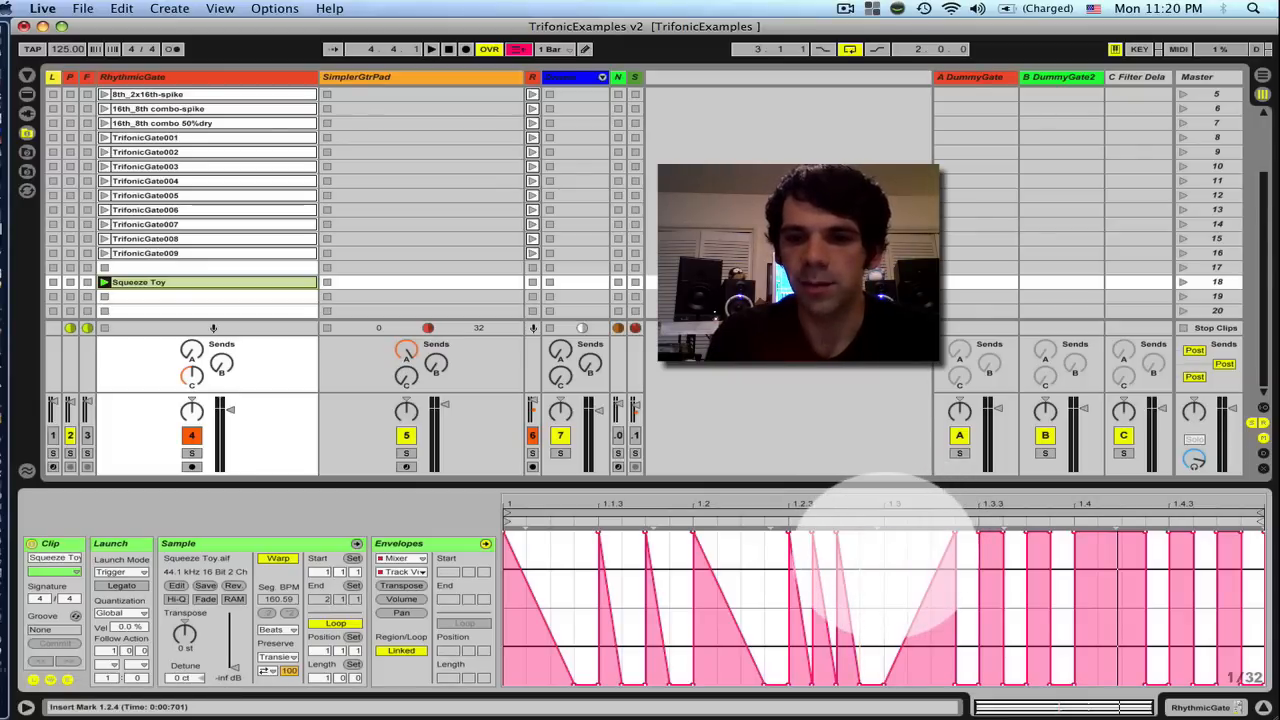
{"action": "key", "text": "space"}
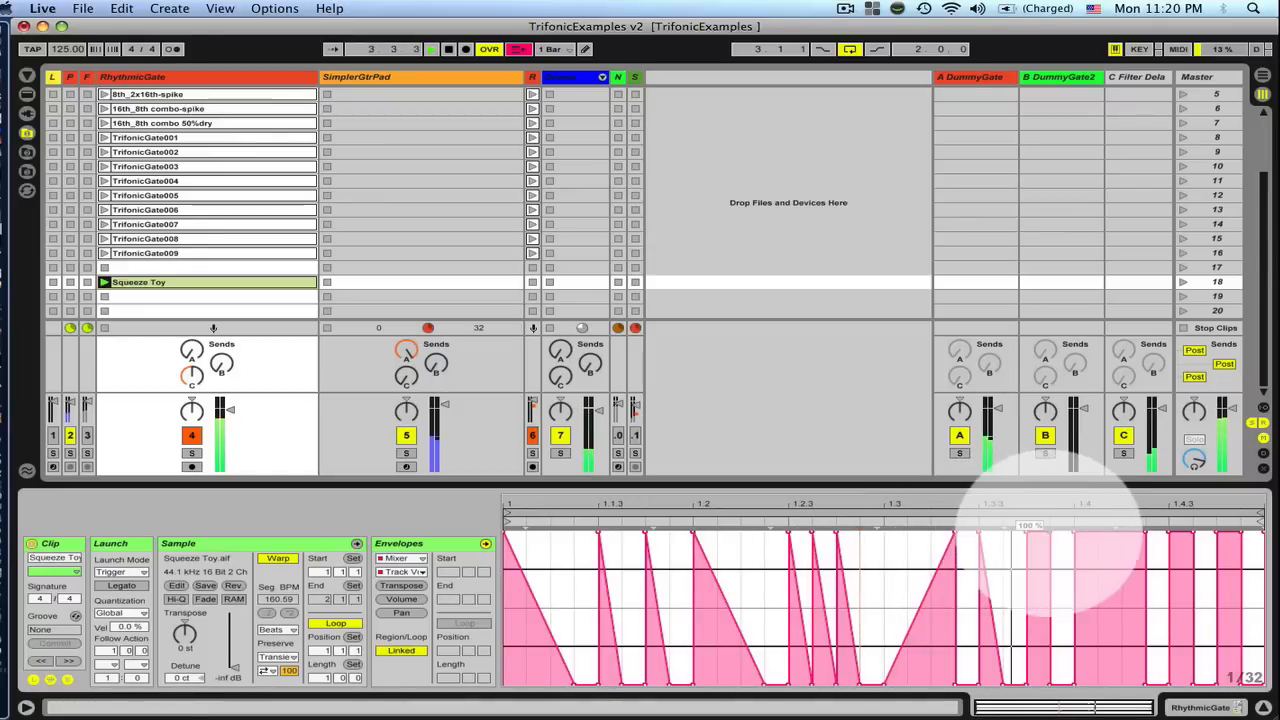
{"action": "double_click", "coordinate": [1074, 532]}
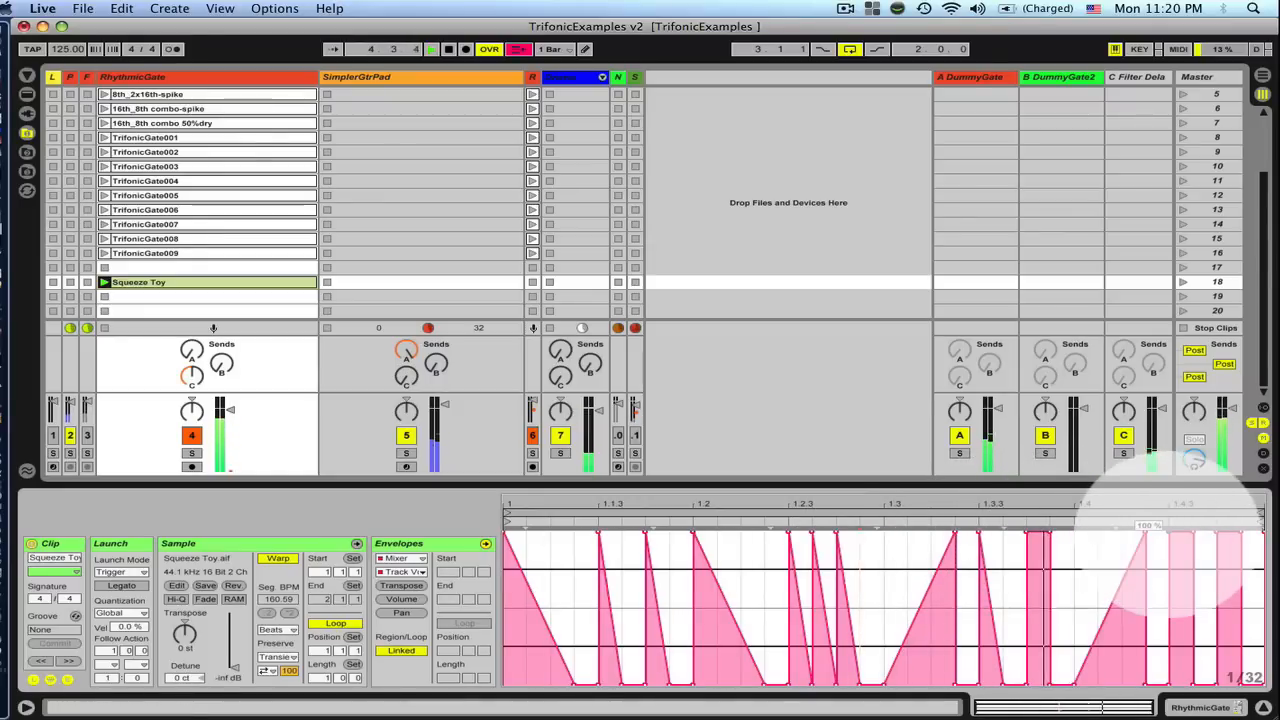
{"action": "double_click", "coordinate": [1180, 535]}
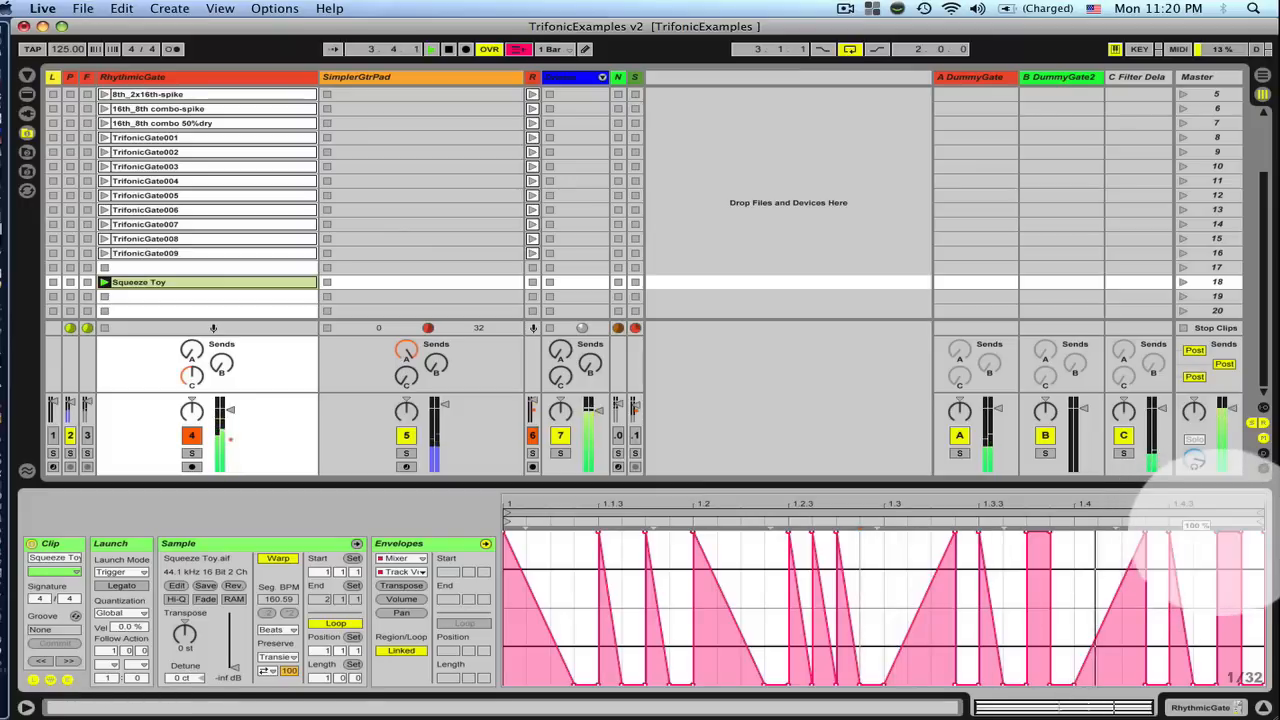
{"action": "double_click", "coordinate": [1240, 532]}
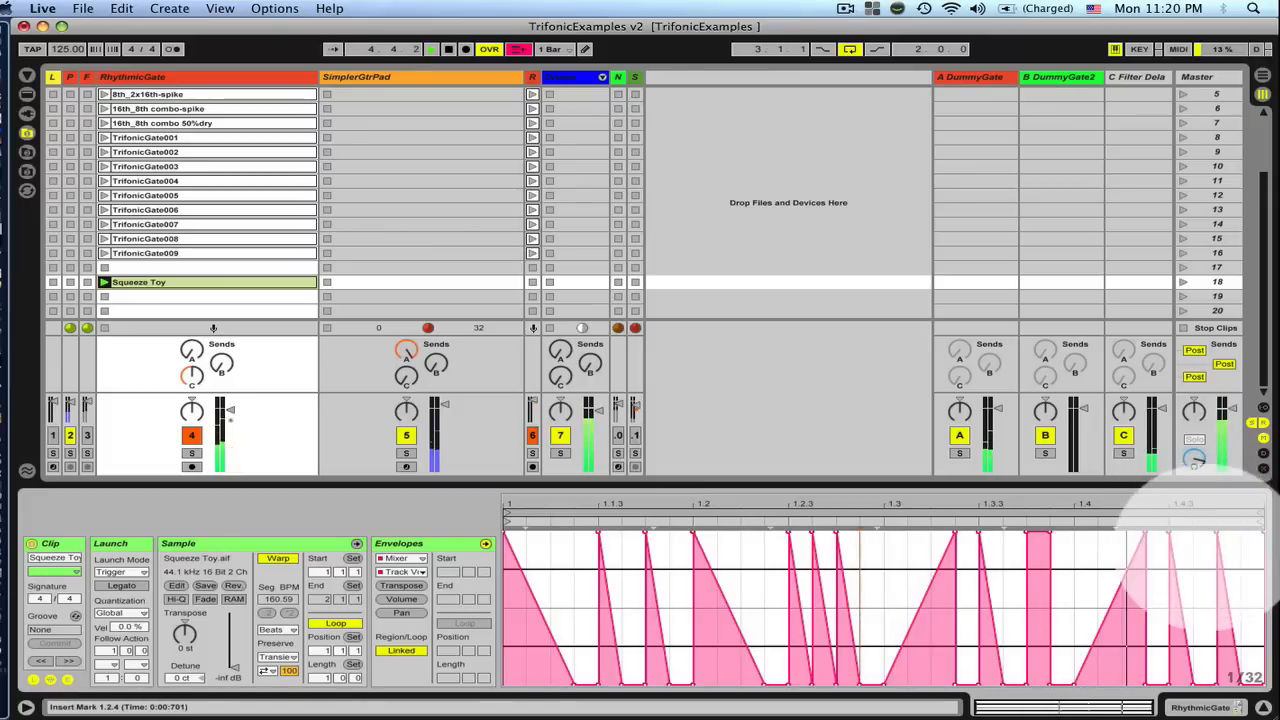
- Duplicate the 1/32 falling ramp at 1.4.3 repeatedly until it fills the rest of the bar
{"action": "left_click_drag", "start_coordinate": [1216, 551], "coordinate": [1169, 551]}
{"action": "key", "text": "super+d"}
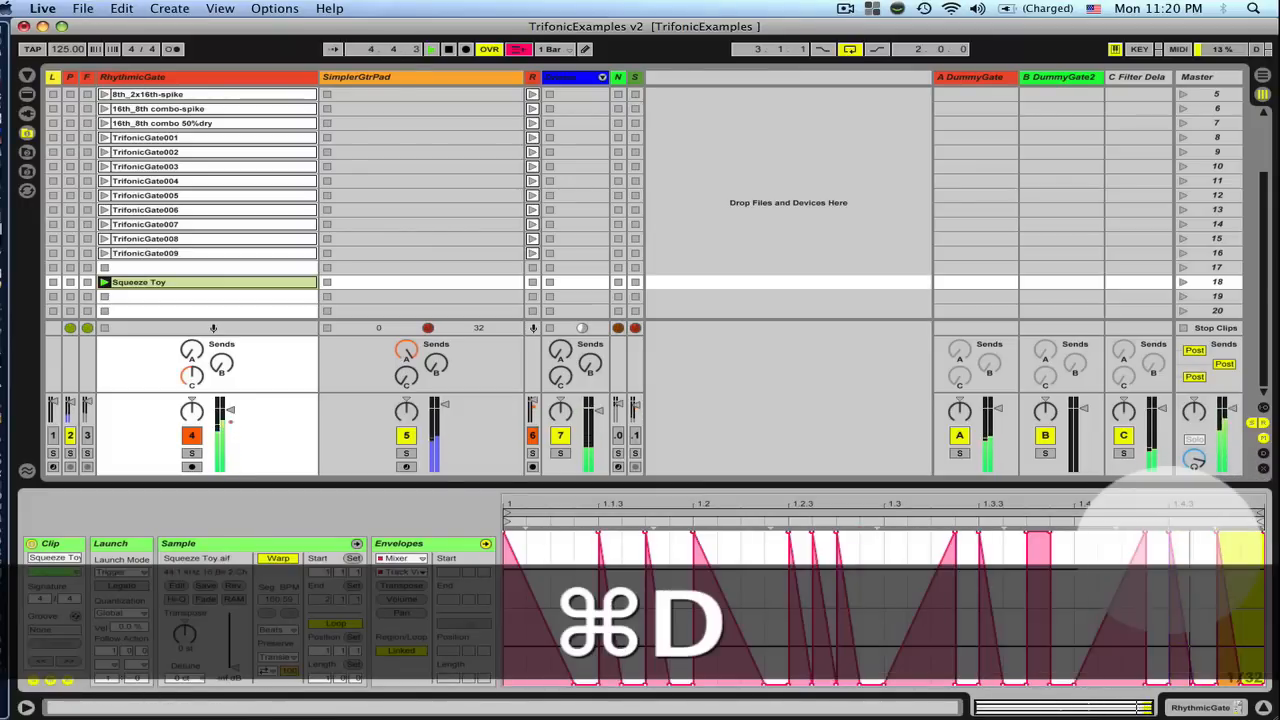
{"action": "key", "text": "super+d"}
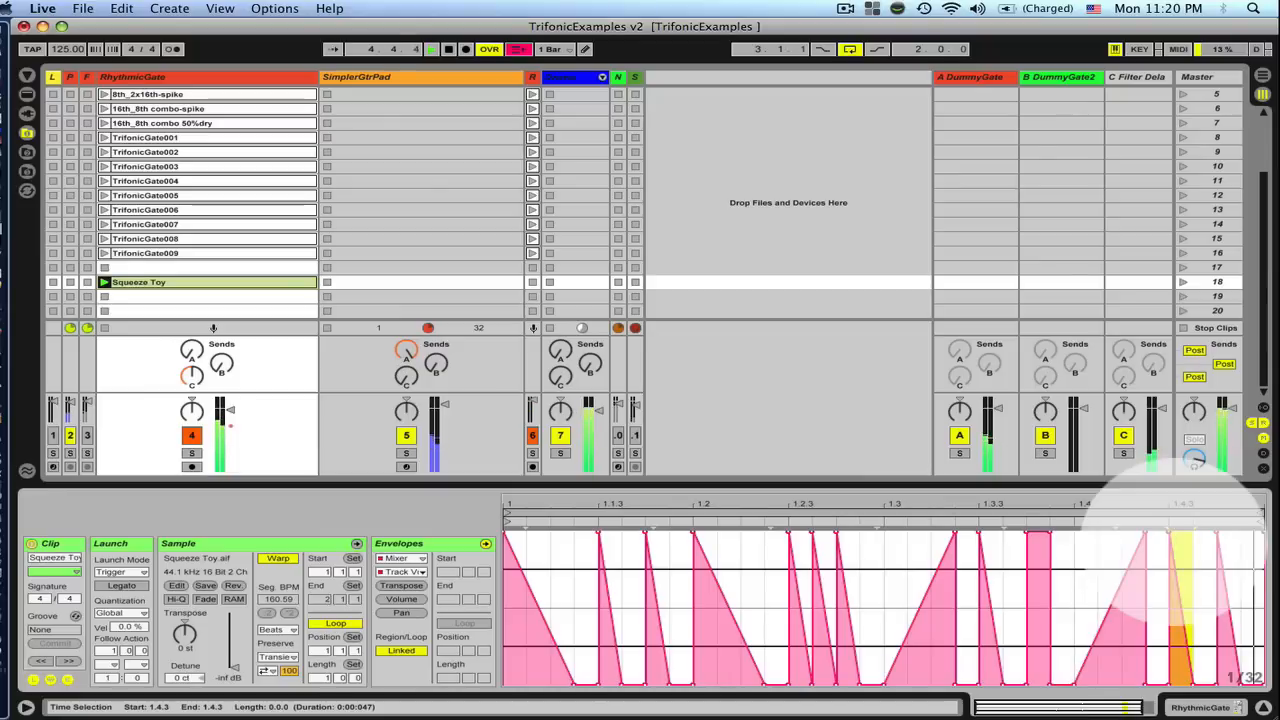
{"action": "key", "text": "super+d"}
{"action": "key", "text": "super+d"}
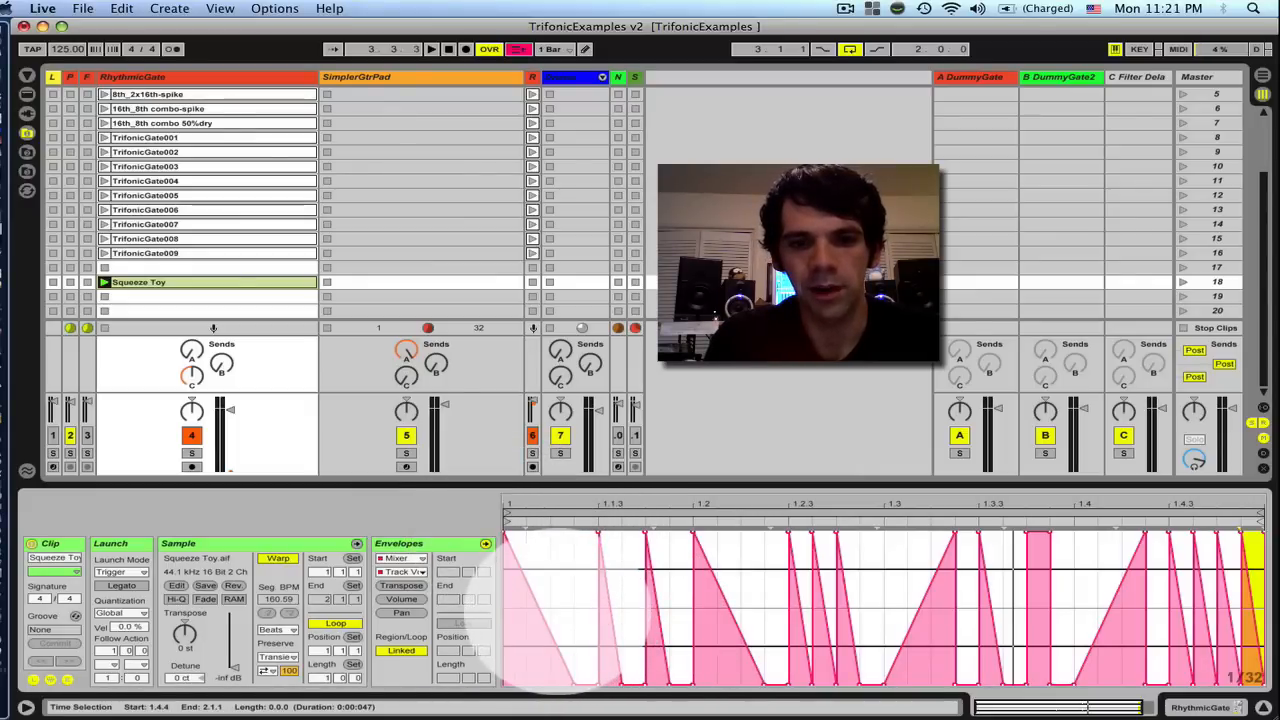
- Select the whole Track Volume envelope and raise all its lowest breakpoints to about a third of the full height
{"action": "left_click", "coordinate": [545, 592]}
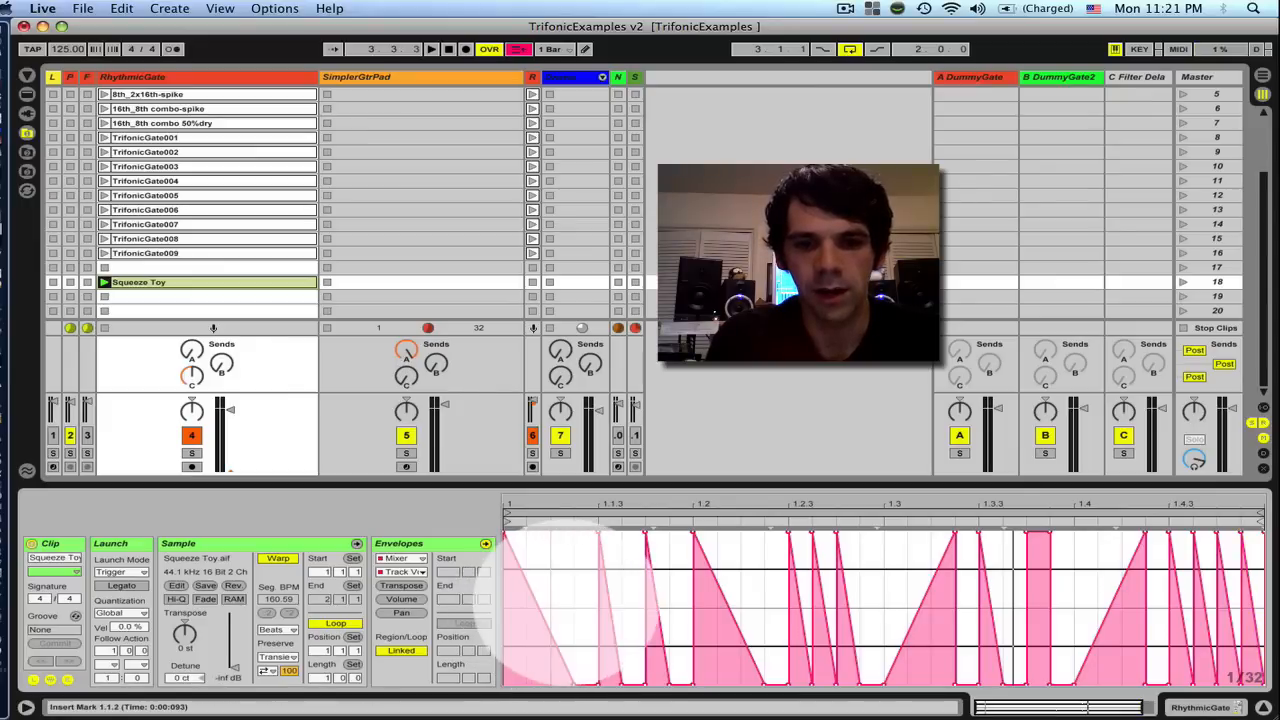
{"action": "left_click", "coordinate": [568, 604]}
{"action": "left_click_drag", "start_coordinate": [574, 605], "coordinate": [598, 604]}
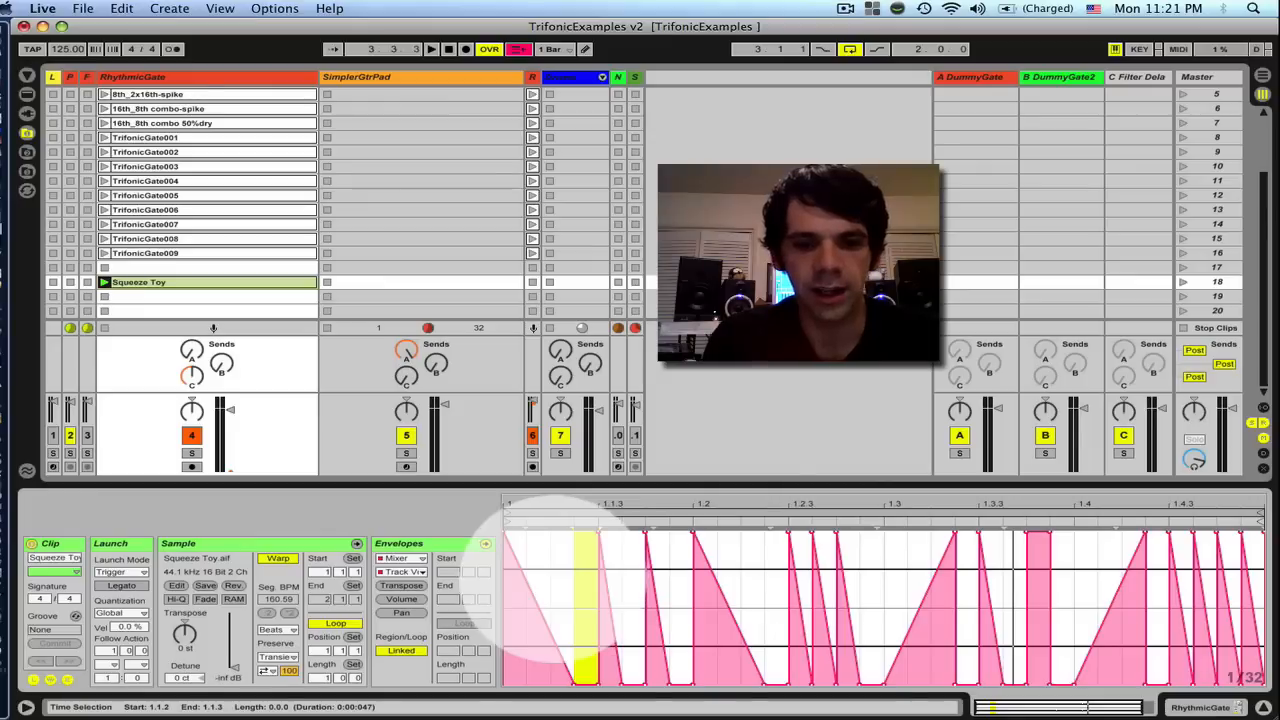
{"action": "key", "text": "super+a"}
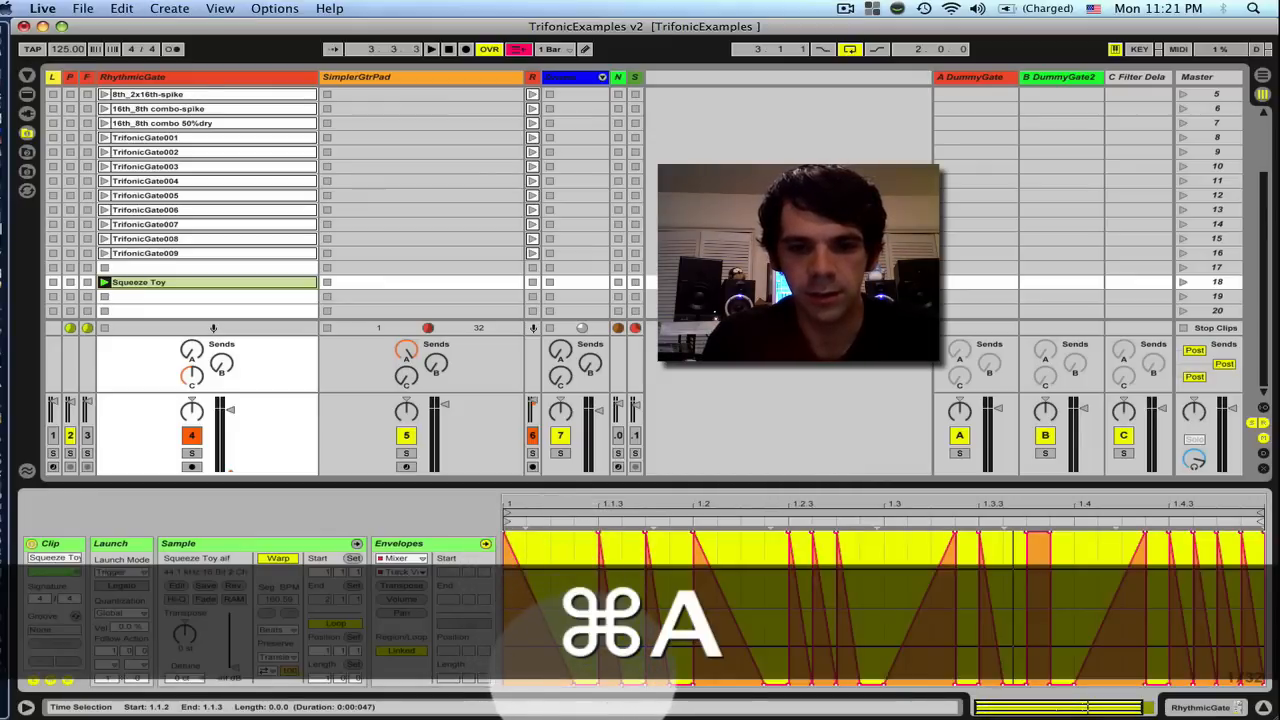
{"action": "left_click", "coordinate": [580, 676]}
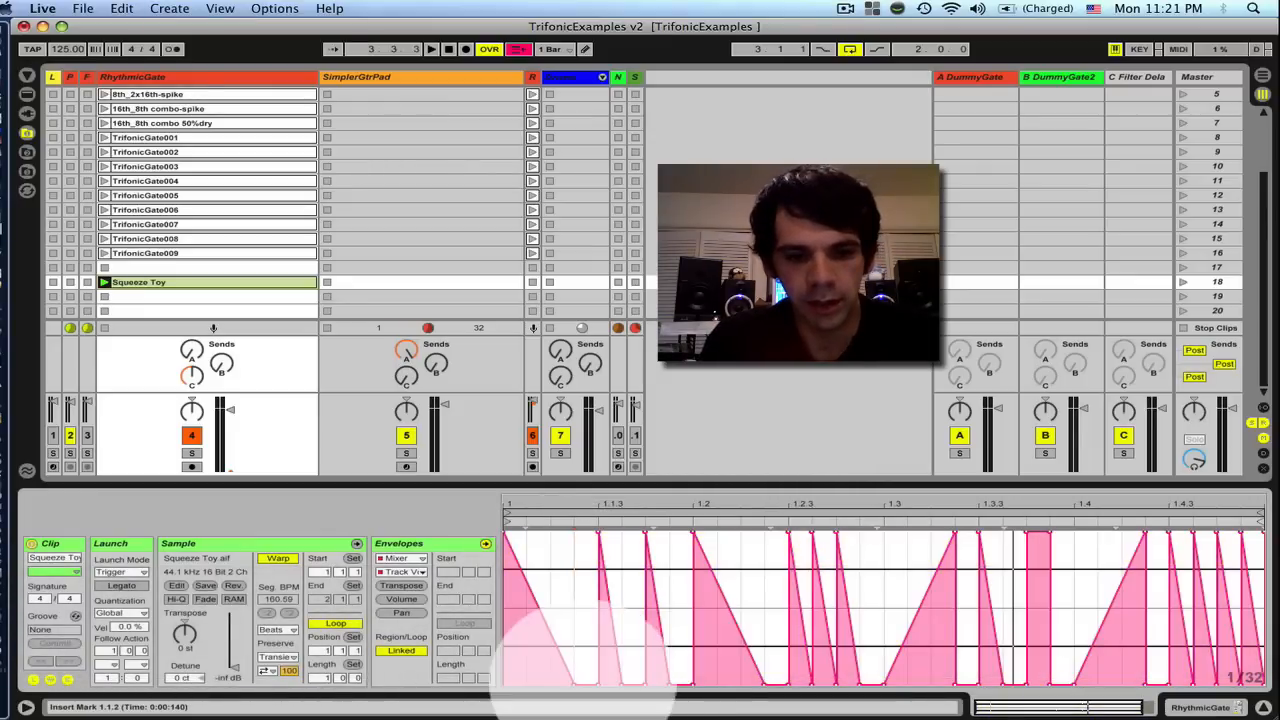
{"action": "key", "text": "super+a"}
{"action": "left_click", "coordinate": [580, 676]}
{"action": "key", "text": "super+a"}
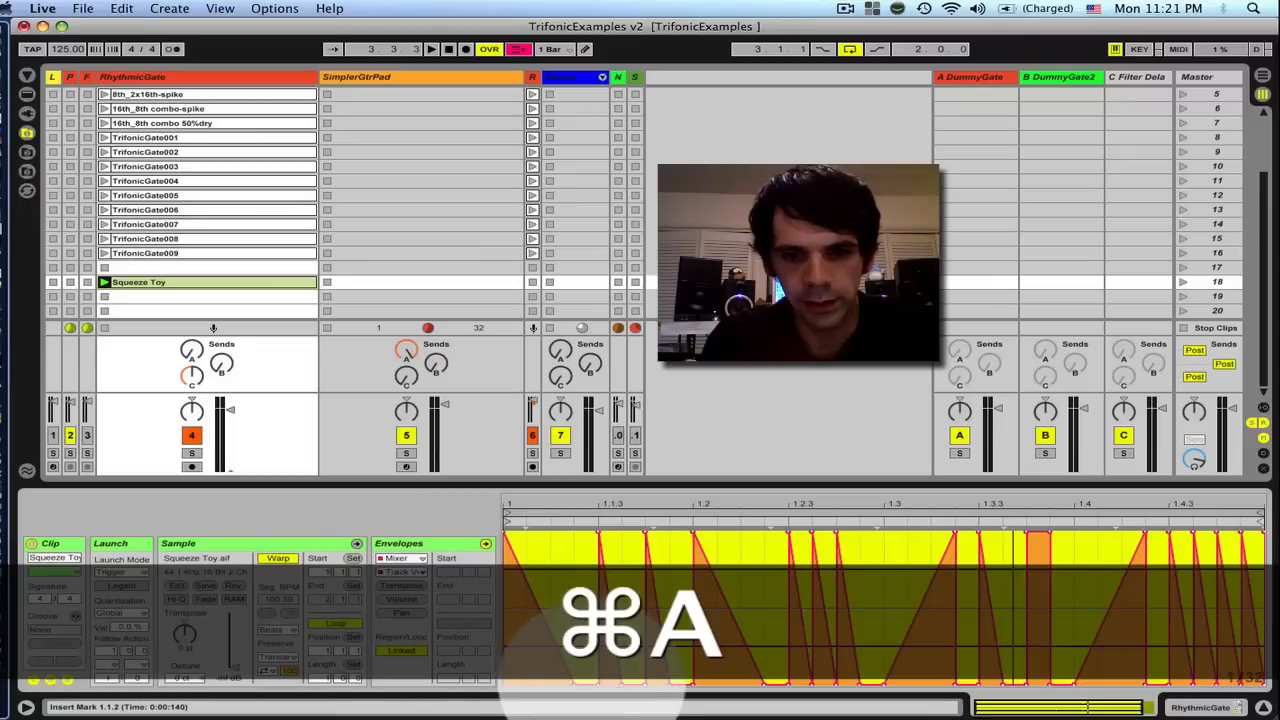
{"action": "left_click", "coordinate": [584, 678]}
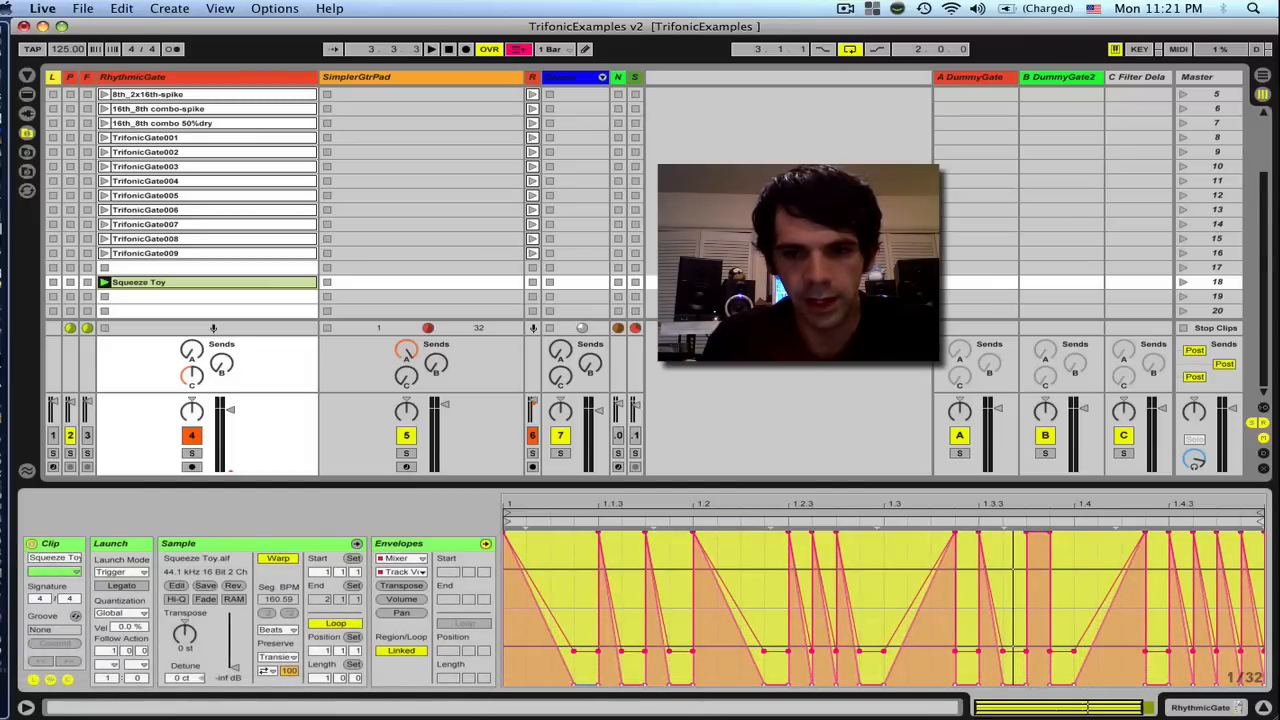
{"action": "left_click_drag", "start_coordinate": [582, 651], "coordinate": [580, 632]}
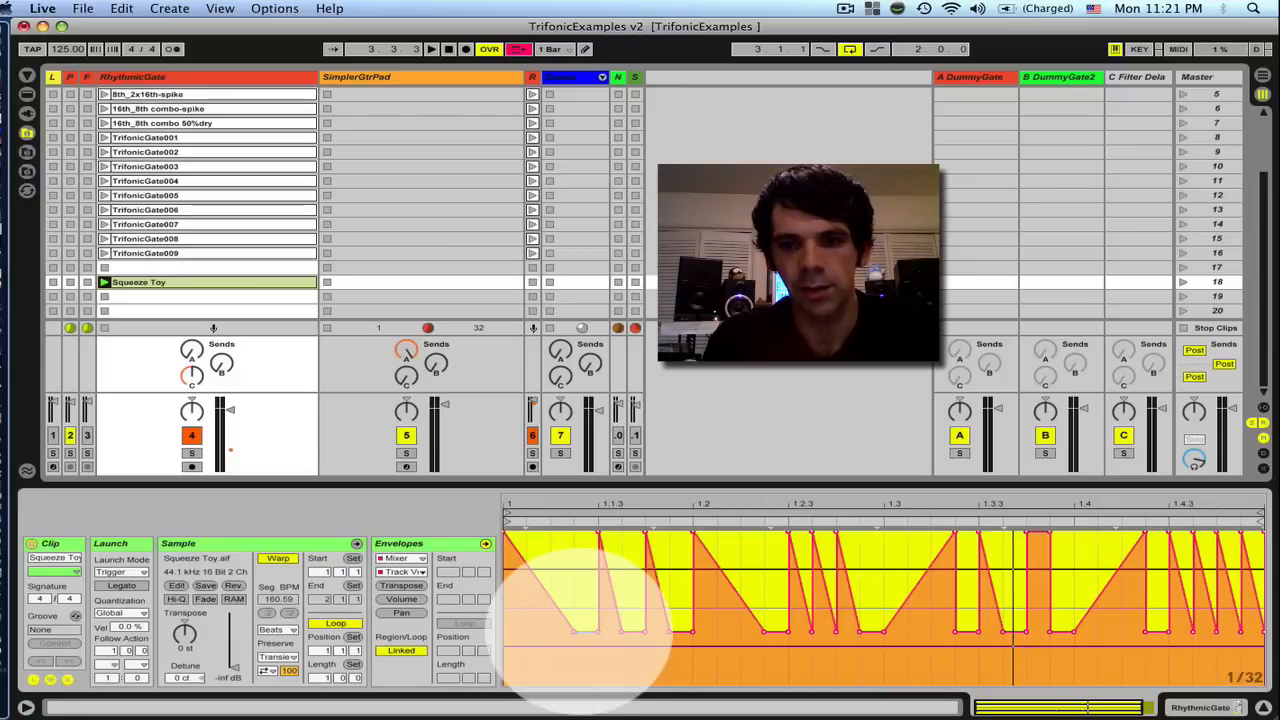
- Play the set while raising the selected Track Volume envelope's lowest breakpoints to about half of the full height, then stop playback
{"action": "key", "text": "space"}
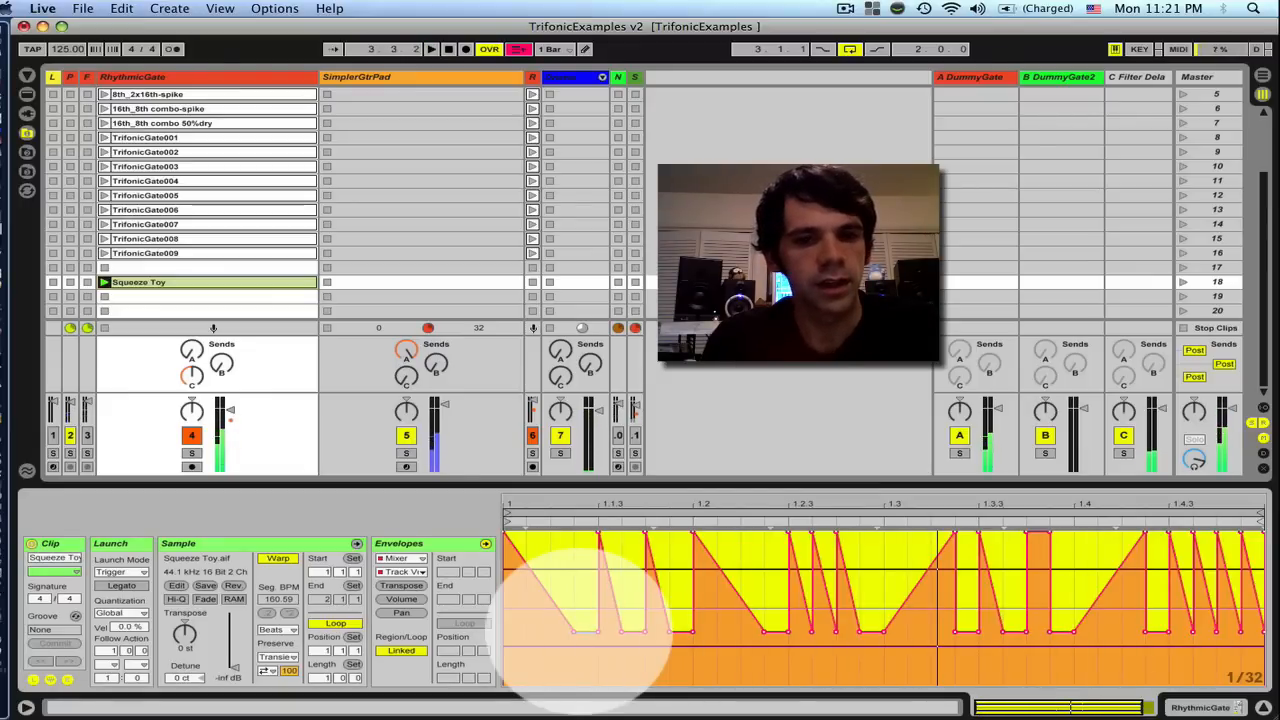
{"action": "left_click_drag", "start_coordinate": [579, 635], "coordinate": [574, 609]}
{"action": "key", "text": "space"}
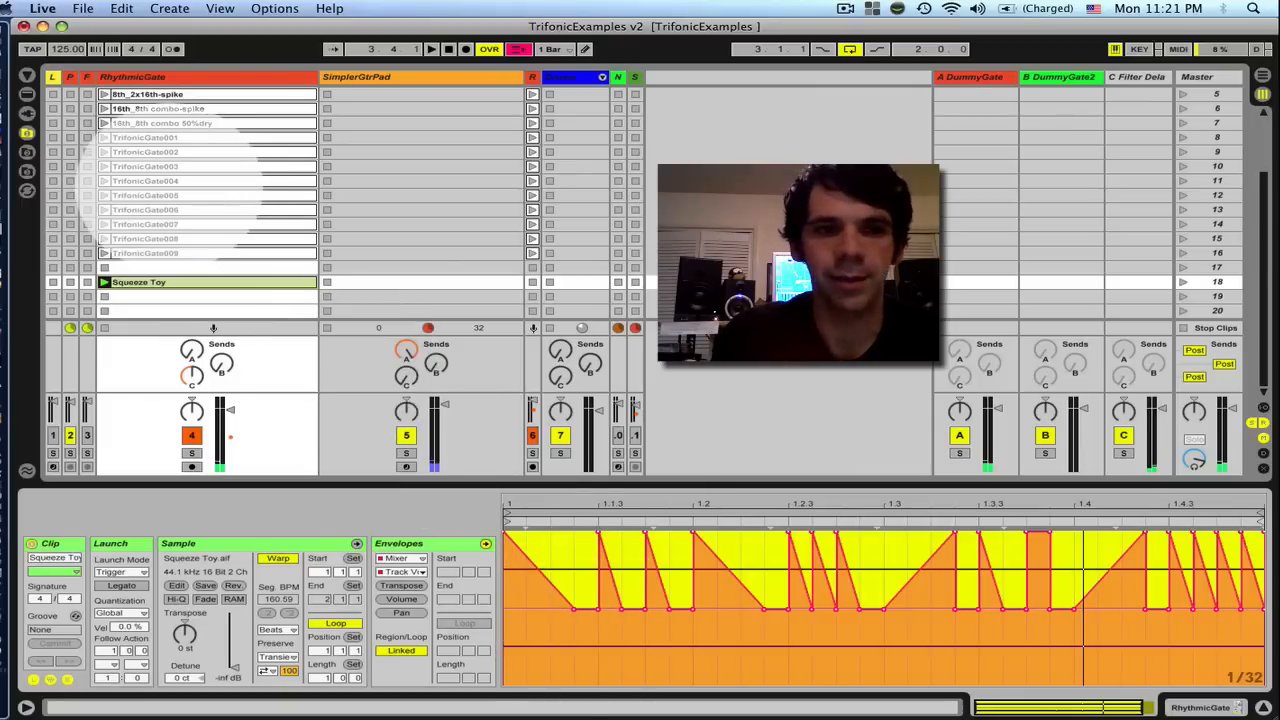
- Copy the accelerating gate pattern in beat 2.4 of the TrifonicGate005 clip's Track Volume envelope
{"action": "left_click", "coordinate": [155, 195]}
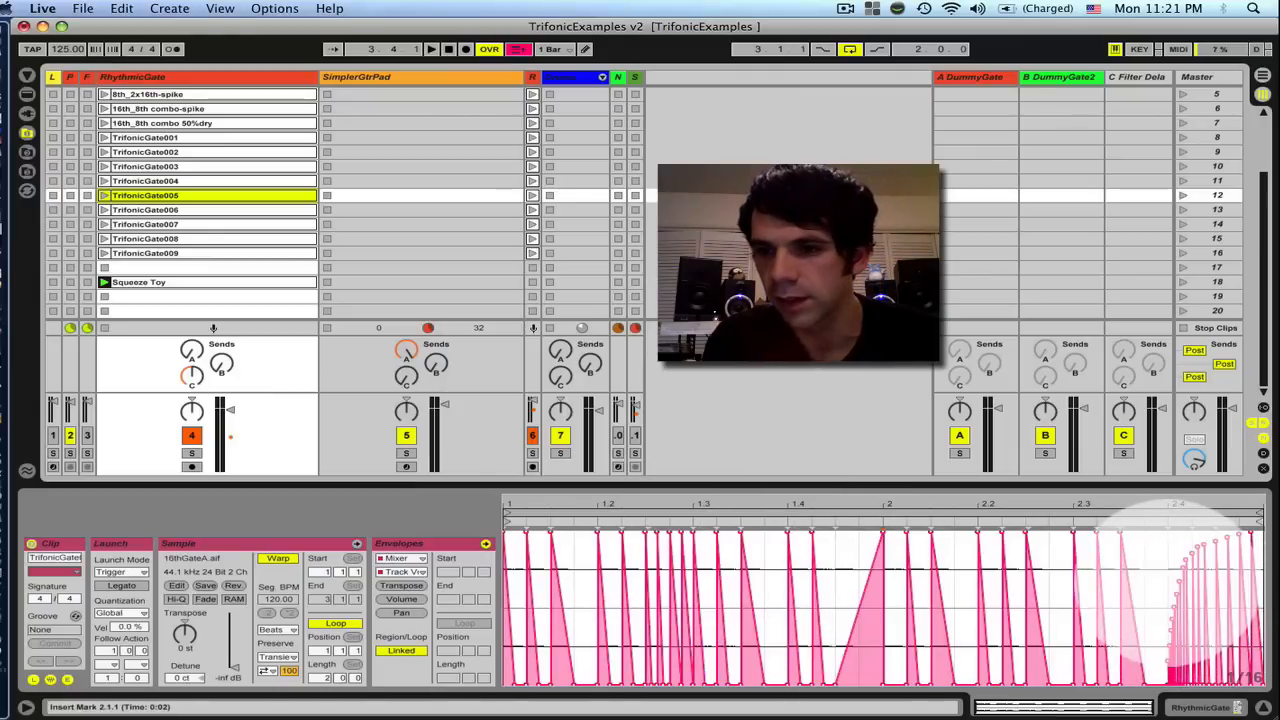
{"action": "left_click_drag", "start_coordinate": [1172, 580], "coordinate": [1262, 585]}
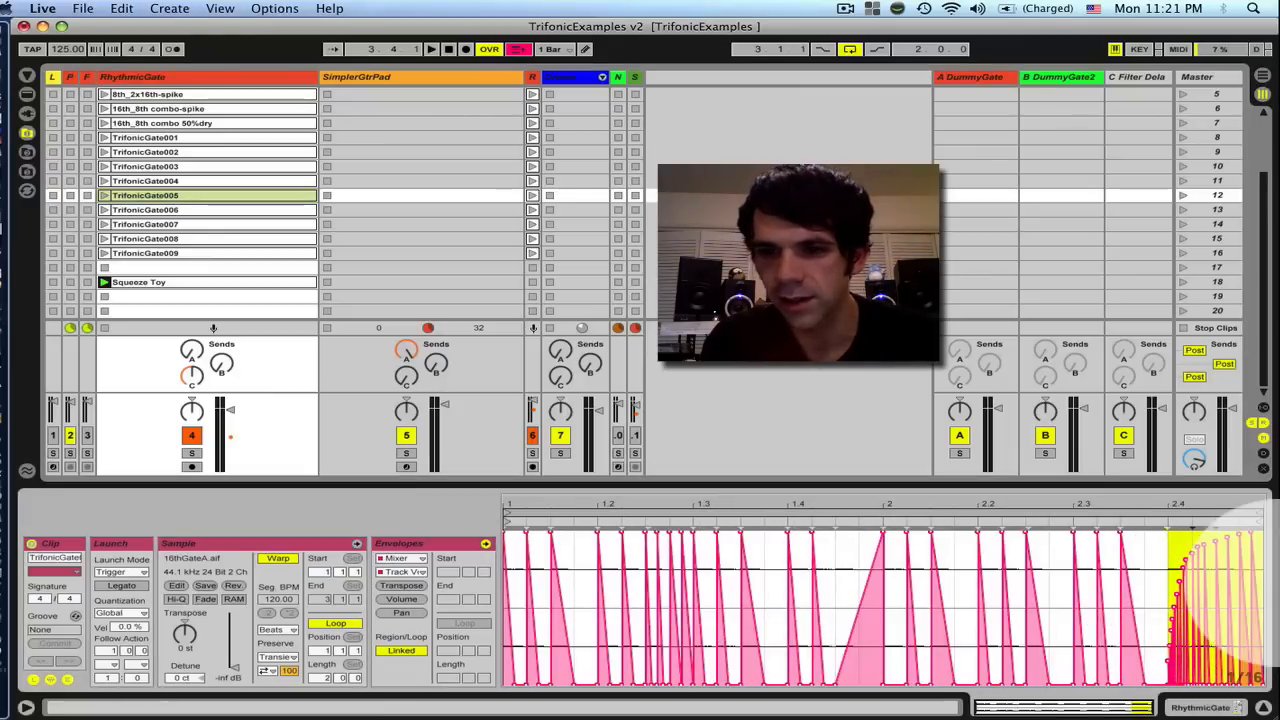
{"action": "key", "text": "super+c"}
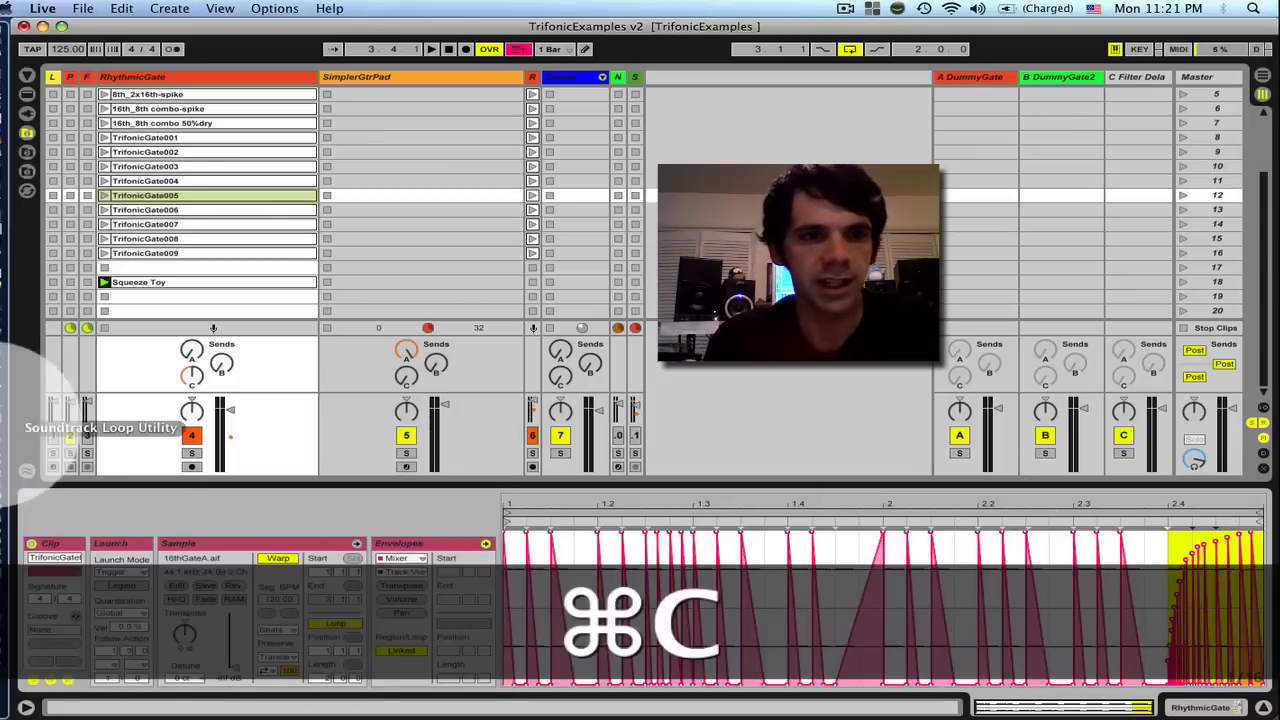
- Paste the copied gate pattern into the Squeeze Toy clip's Track Volume envelope at 1.1.4
{"action": "left_click", "coordinate": [130, 282]}
{"action": "double_click", "coordinate": [128, 282]}
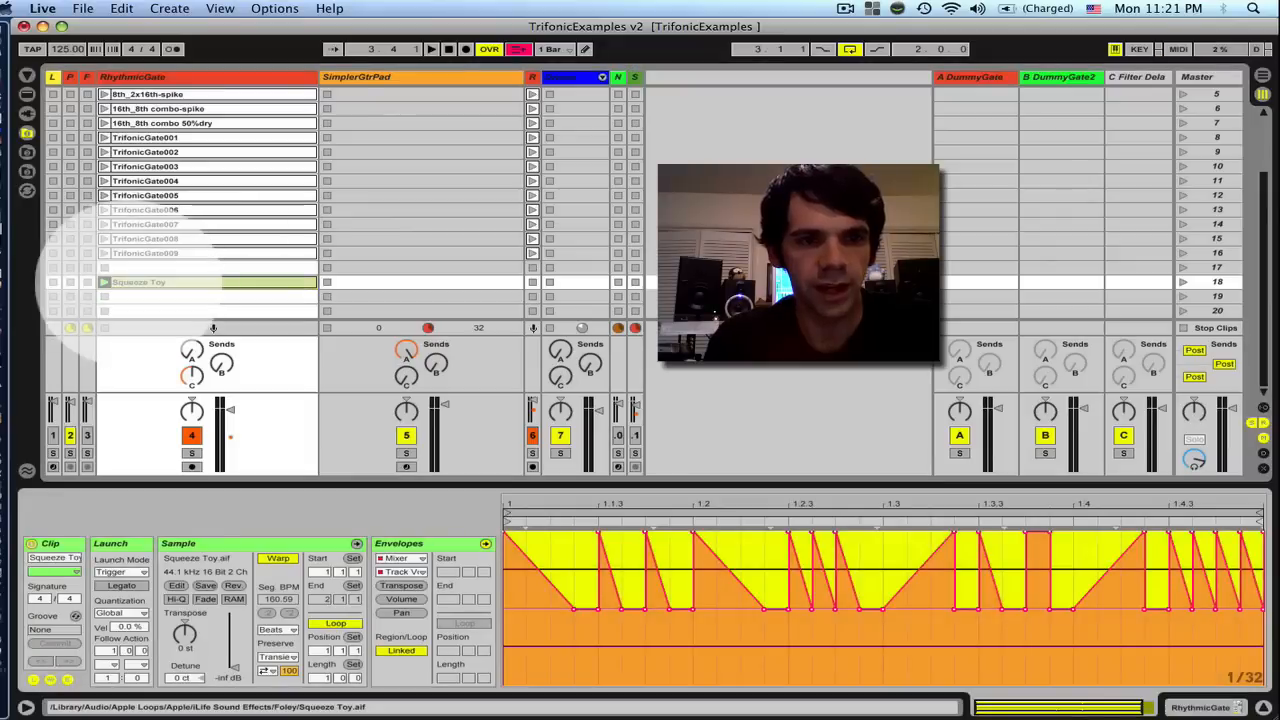
{"action": "left_click", "coordinate": [128, 282]}
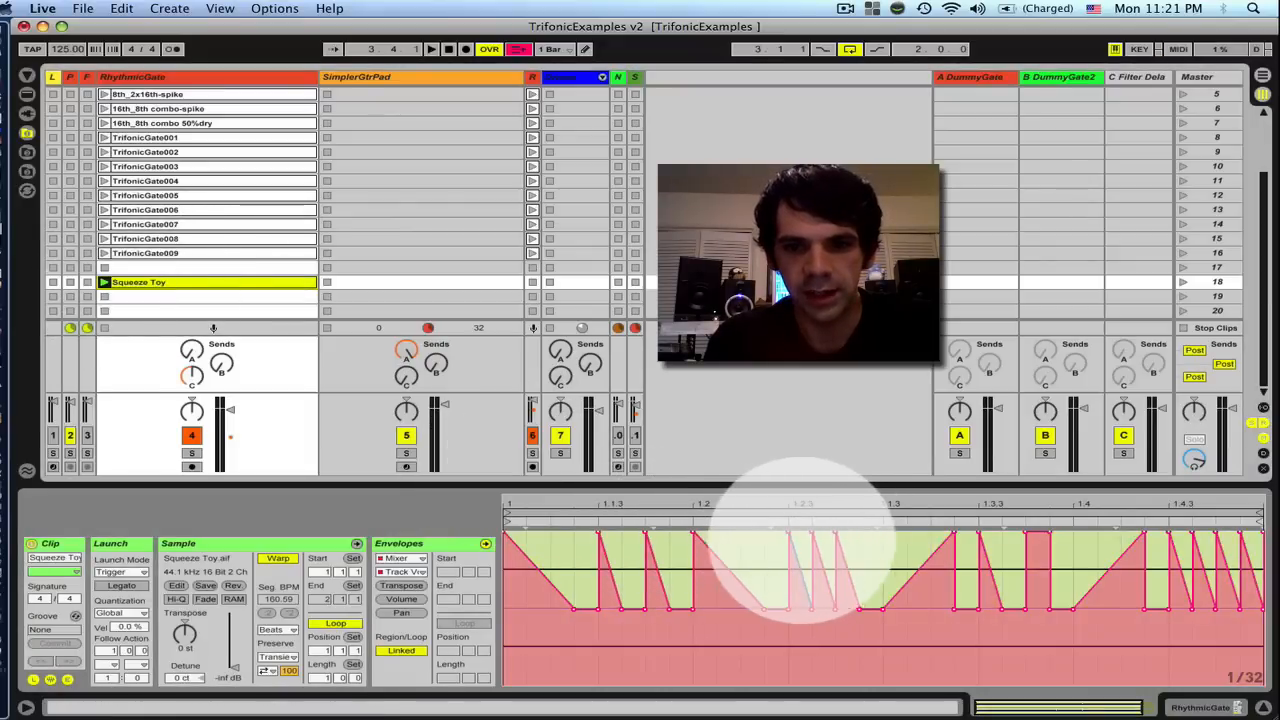
{"action": "left_click", "coordinate": [880, 541]}
{"action": "left_click_drag", "start_coordinate": [880, 541], "coordinate": [575, 540]}
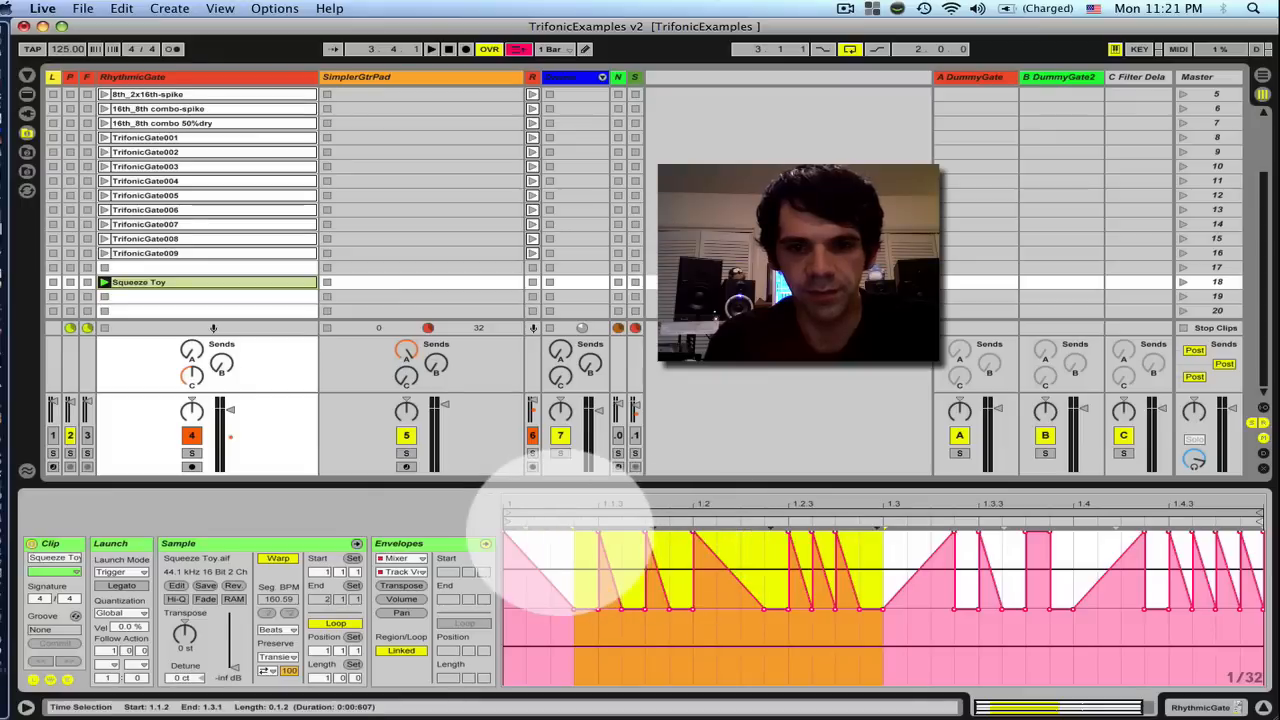
{"action": "left_click", "coordinate": [550, 556]}
{"action": "left_click", "coordinate": [645, 558]}
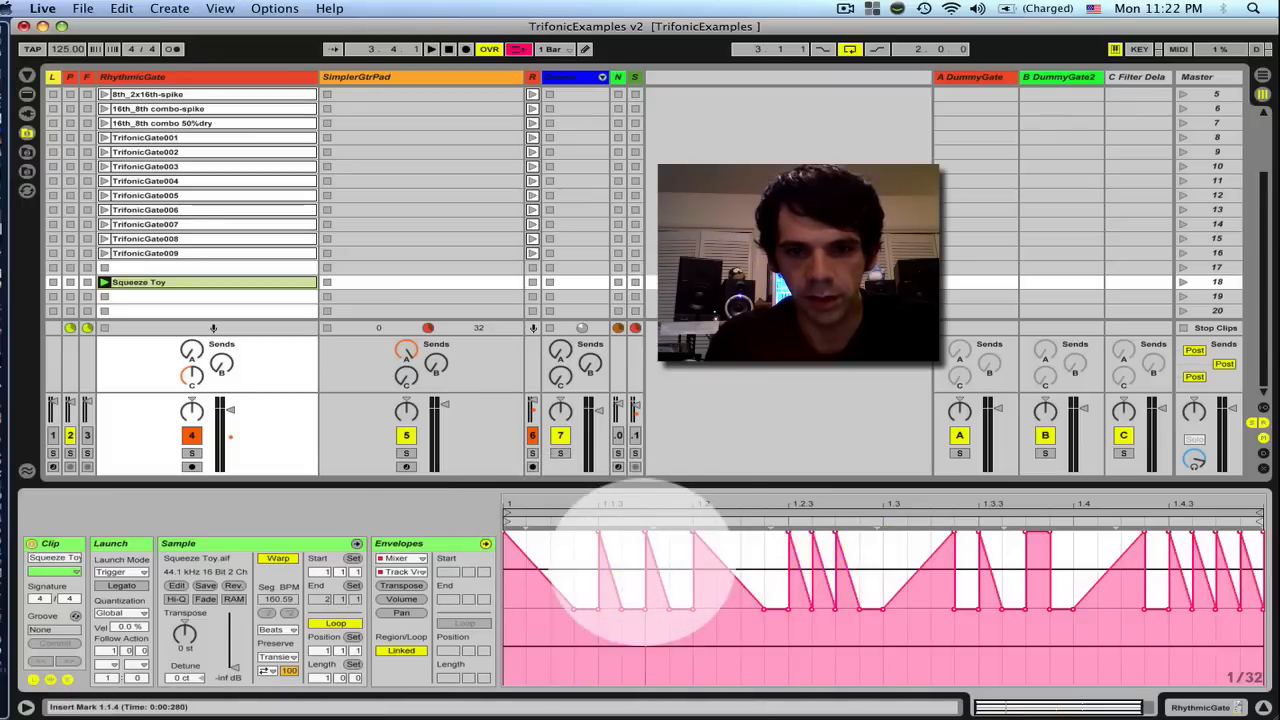
{"action": "key", "text": "super+v"}
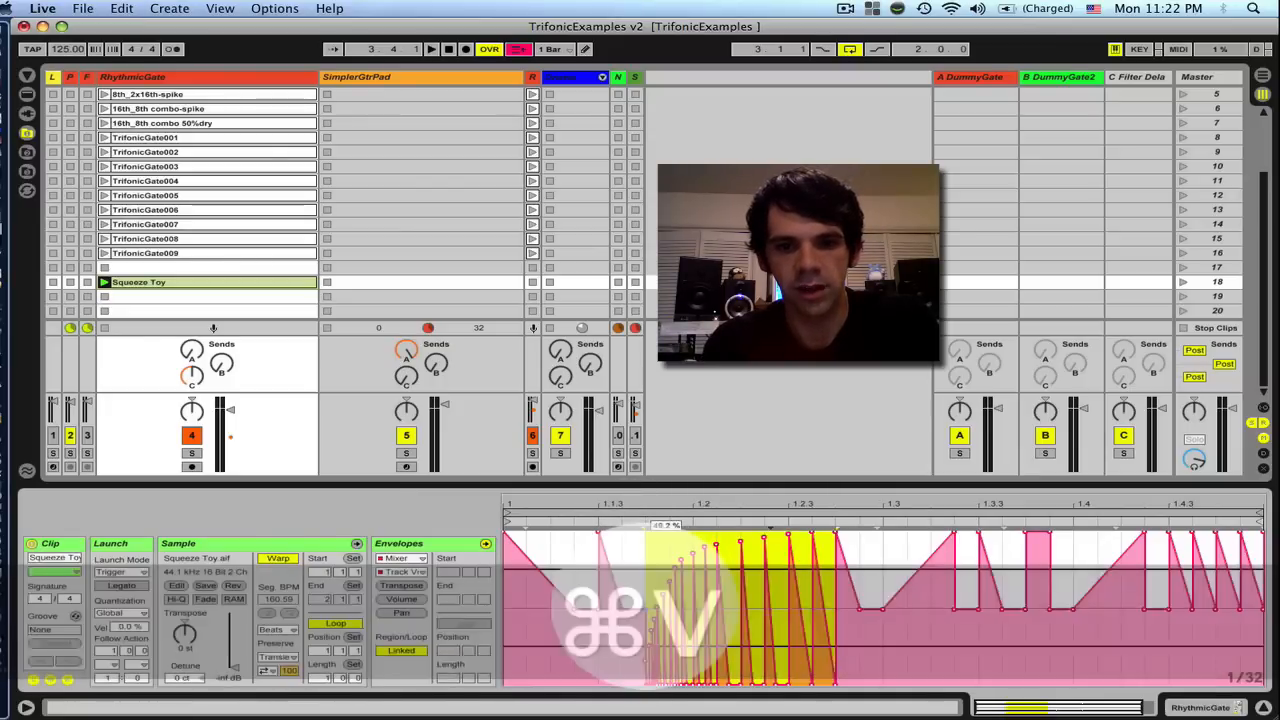
{"action": "left_click", "coordinate": [643, 607]}
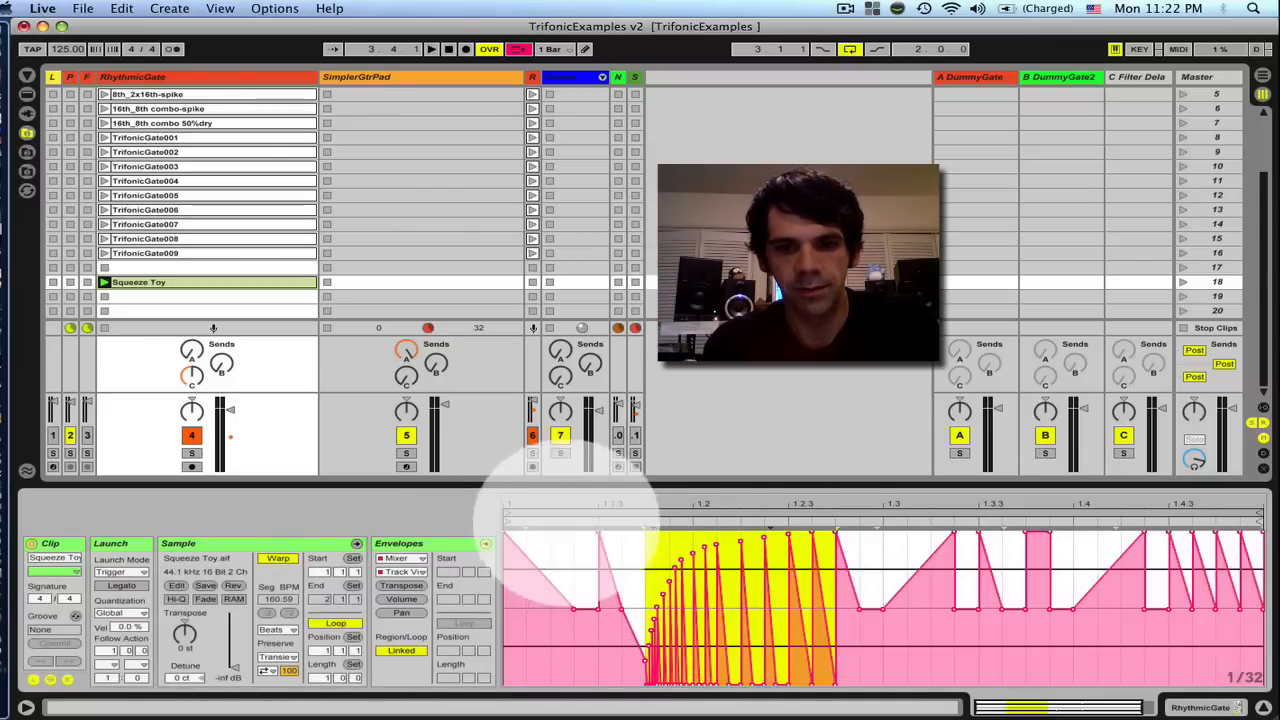
- Play the set to audition the pasted gate pattern, stop playback and examine the envelope around 1.2 up close
{"action": "key", "text": "space"}
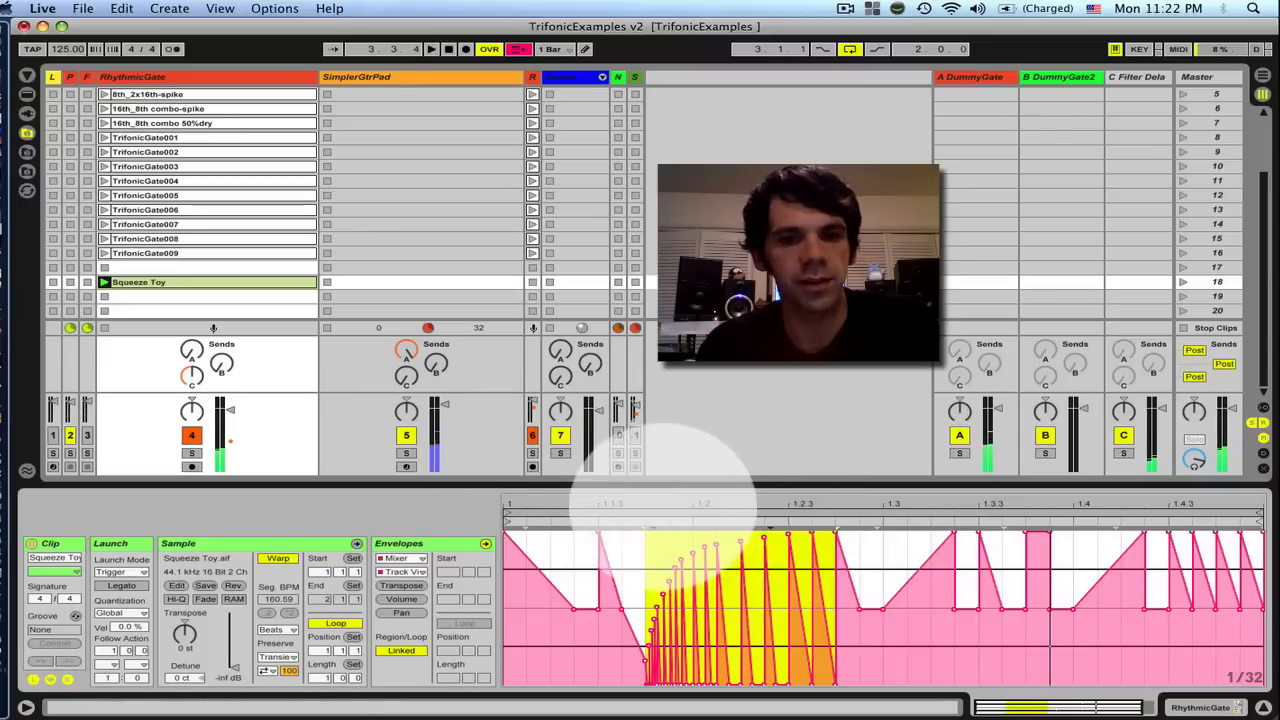
{"action": "key", "text": "space"}
{"action": "left_click_drag", "start_coordinate": [662, 504], "coordinate": [662, 578]}
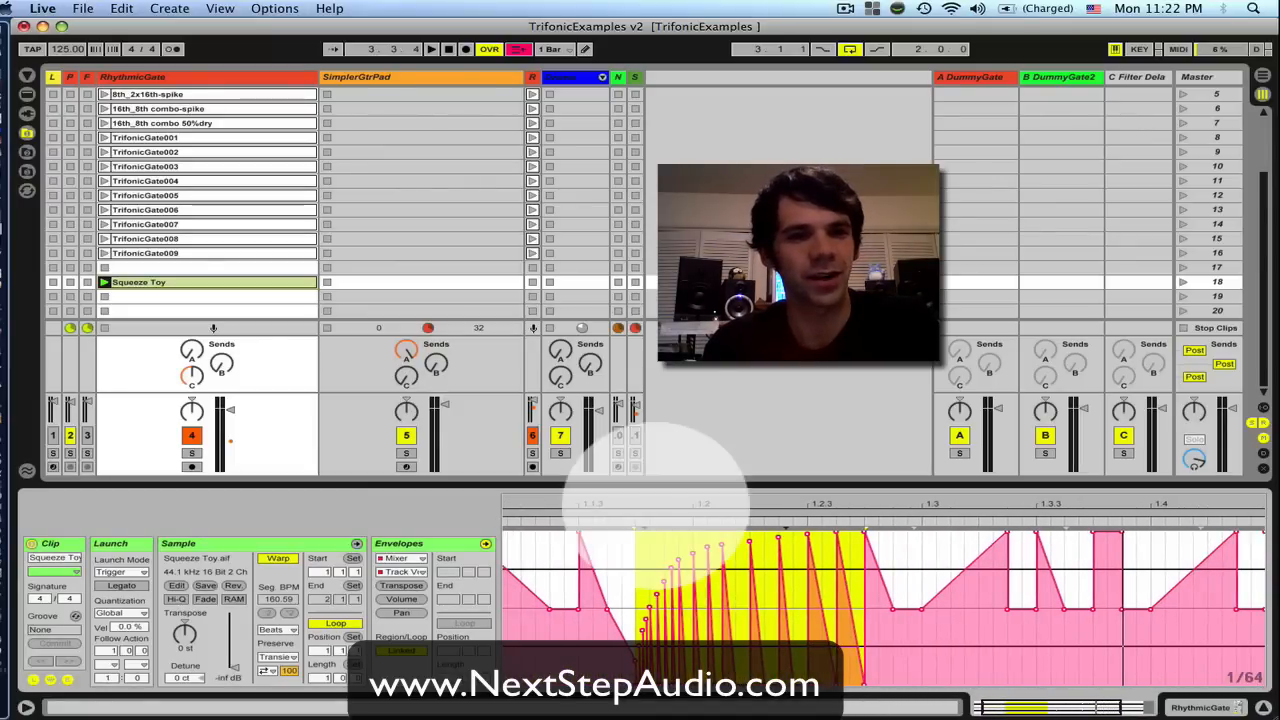